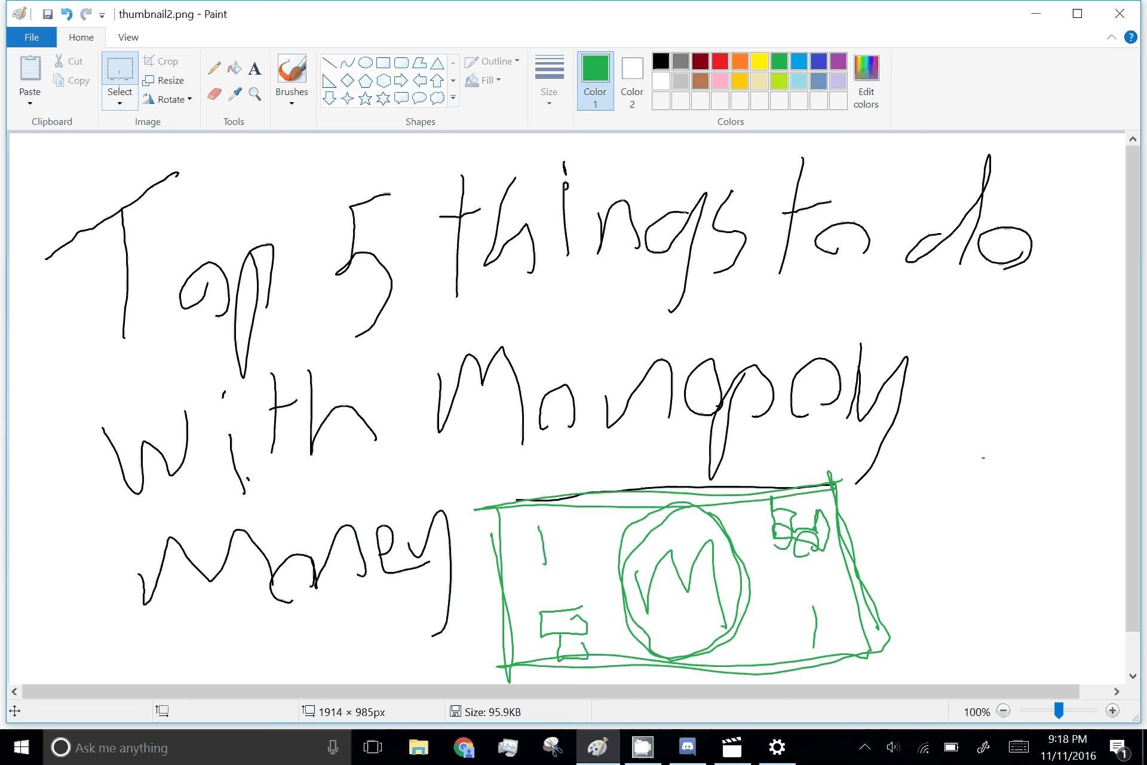
# Drag the old title drawing off the canvas and pick black.
pyautogui.moveTo(980, 144); pyautogui.dragTo(1070, 493)
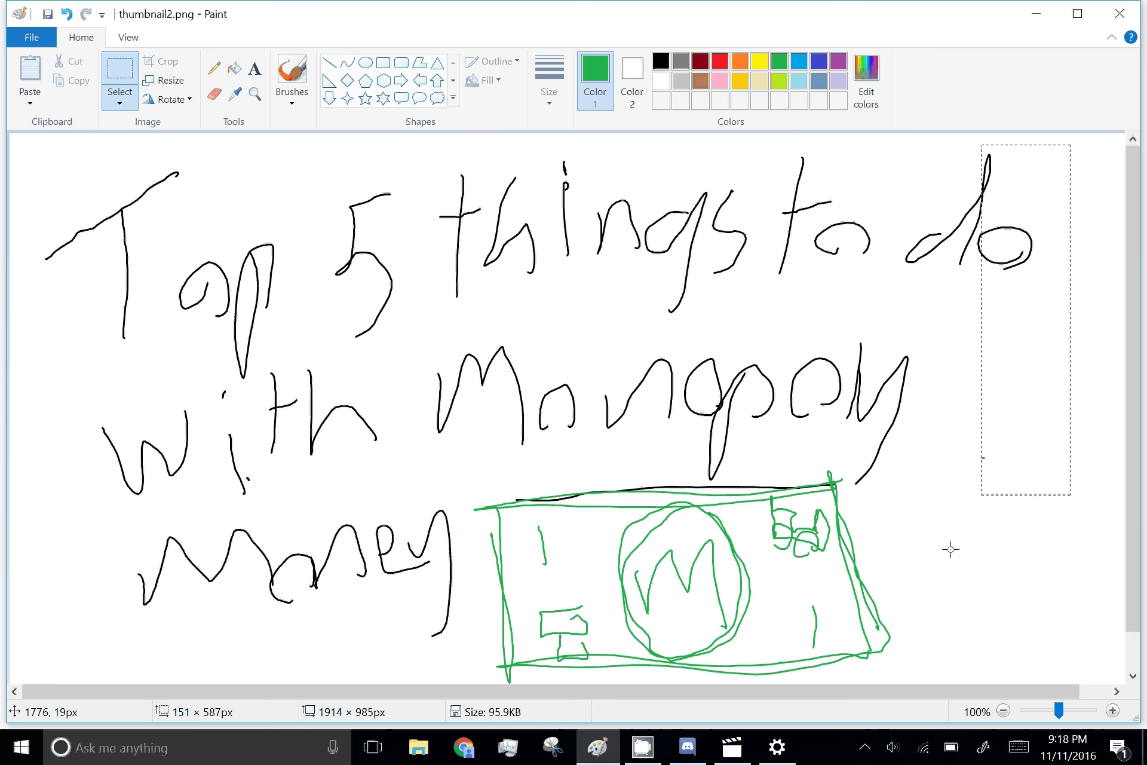
pyautogui.moveTo(1070, 144); pyautogui.dragTo(3, 676)
pyautogui.moveTo(887, 429)
pyautogui.mouseDown()
pyautogui.moveTo(118, 456)
pyautogui.moveTo(3, 265)
pyautogui.mouseUp()
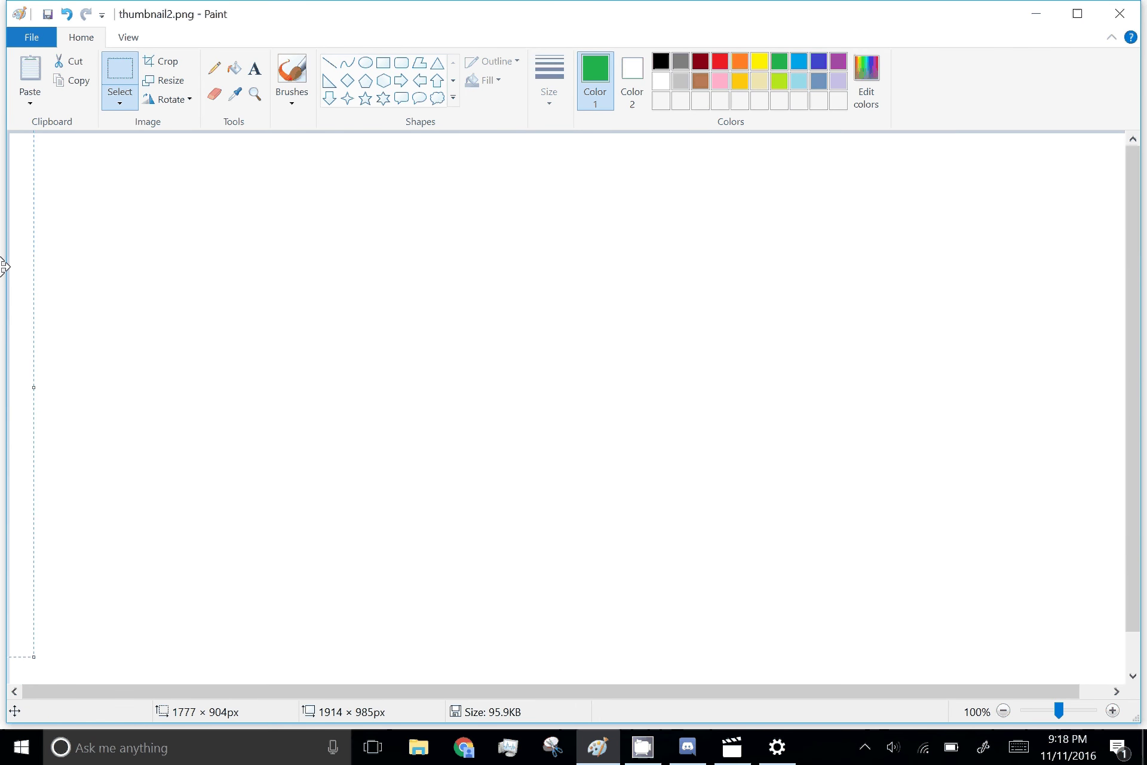
pyautogui.click(661, 62)
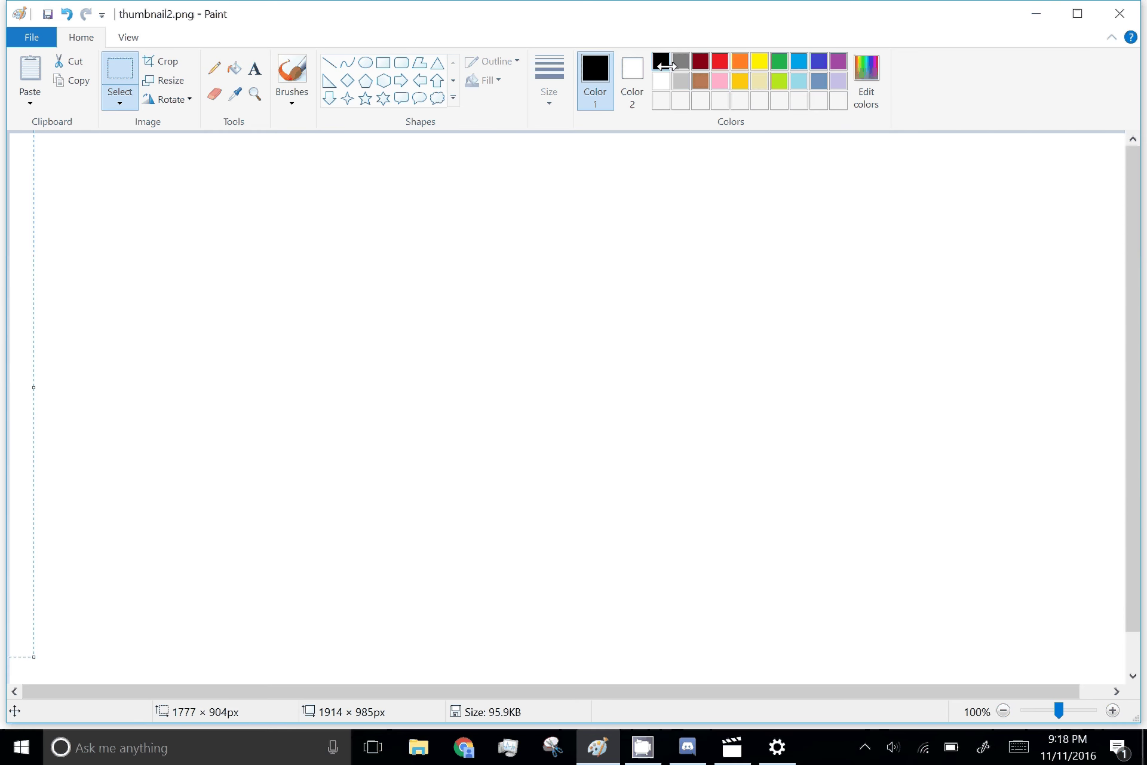
pyautogui.moveTo(145, 170); pyautogui.dragTo(196, 329)
# Pencil-write a thick '#1' at the top left.
pyautogui.click(213, 69)
pyautogui.moveTo(84, 260); pyautogui.dragTo(202, 197)
pyautogui.moveTo(130, 314); pyautogui.dragTo(224, 236)
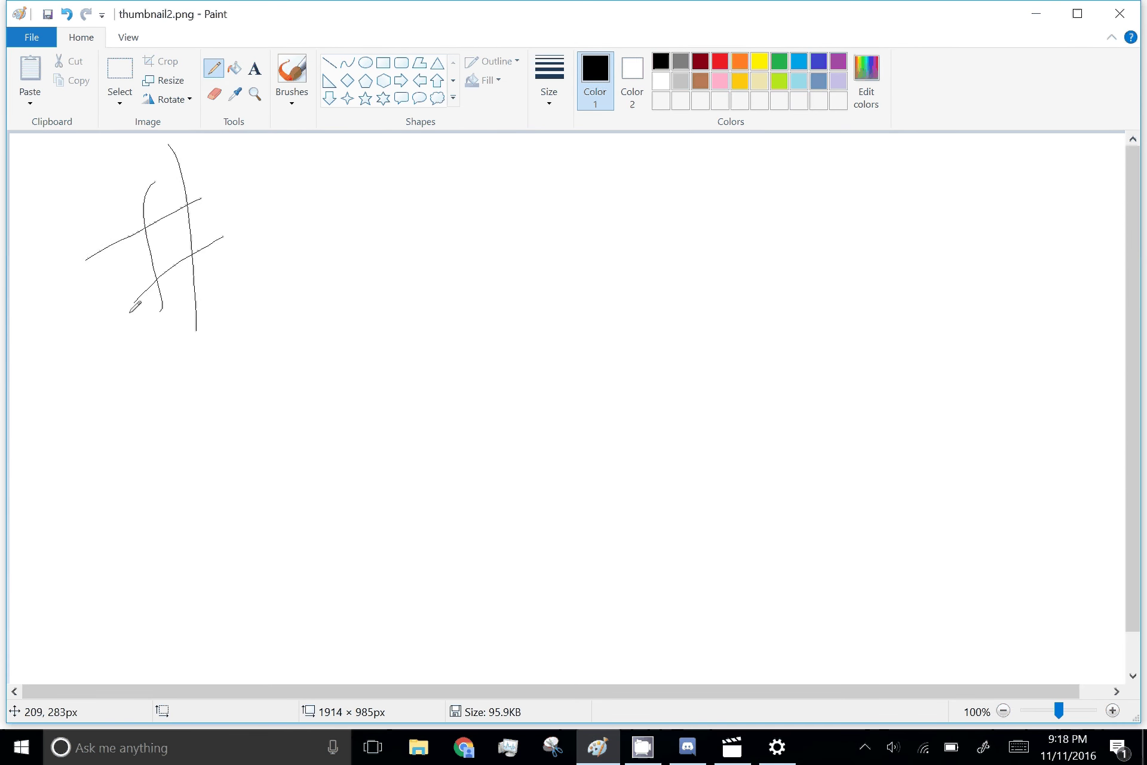
pyautogui.click(549, 91)
pyautogui.click(509, 129)
pyautogui.moveTo(140, 167); pyautogui.dragTo(166, 383)
pyautogui.moveTo(192, 165); pyautogui.dragTo(196, 331)
pyautogui.moveTo(67, 261); pyautogui.dragTo(199, 195)
pyautogui.moveTo(123, 307); pyautogui.dragTo(237, 226)
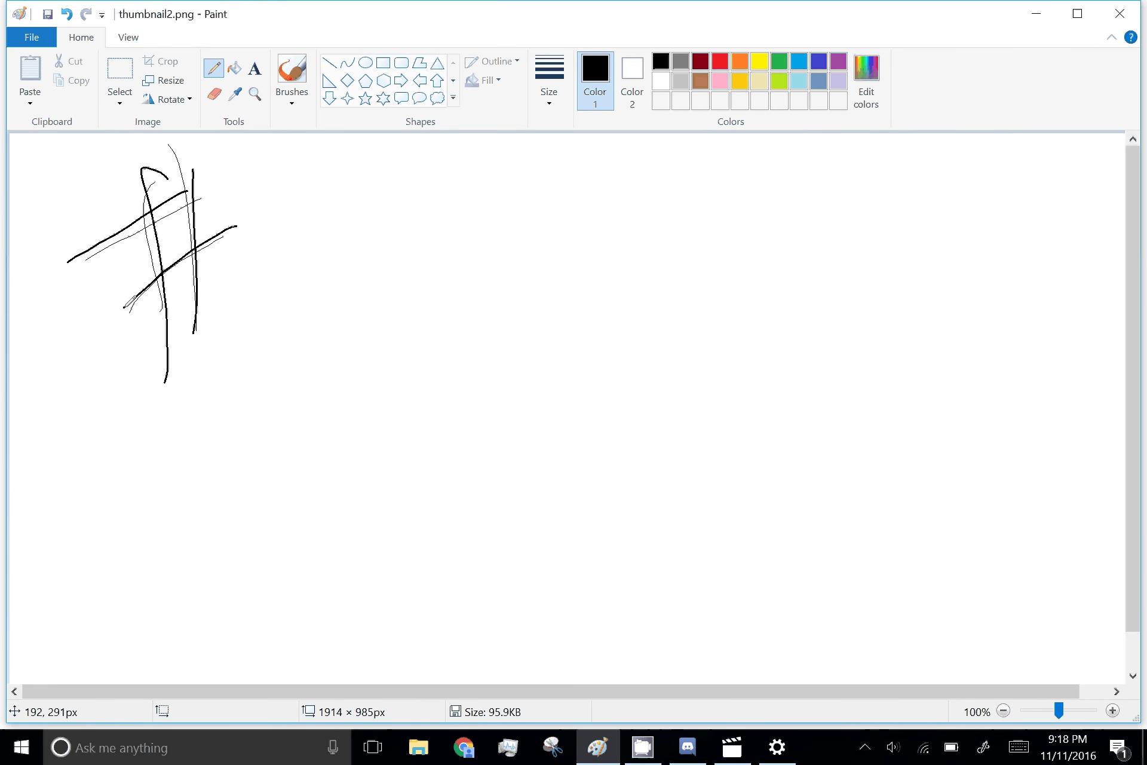
pyautogui.moveTo(265, 170); pyautogui.dragTo(246, 325)
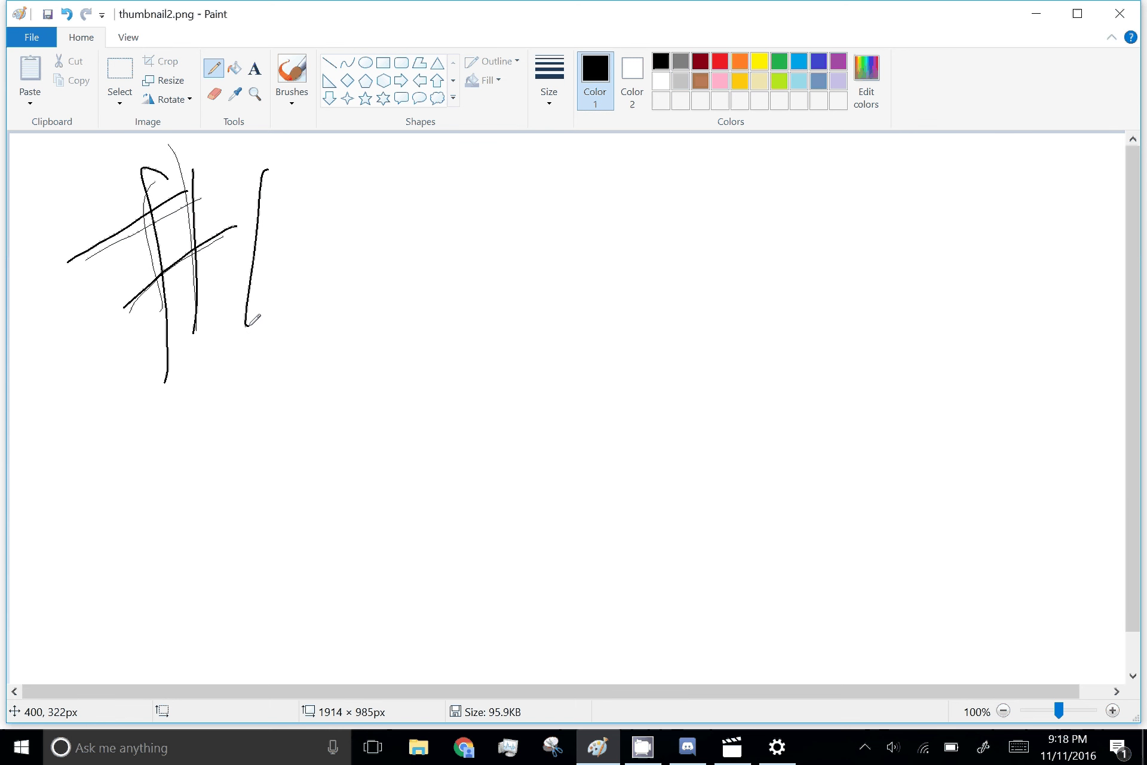
# Write 'Play Monopoly' beside the '#1'.
pyautogui.moveTo(388, 329)
pyautogui.mouseDown()
pyautogui.moveTo(407, 269)
pyautogui.moveTo(504, 255)
pyautogui.mouseUp()
pyautogui.moveTo(549, 202); pyautogui.dragTo(532, 294)
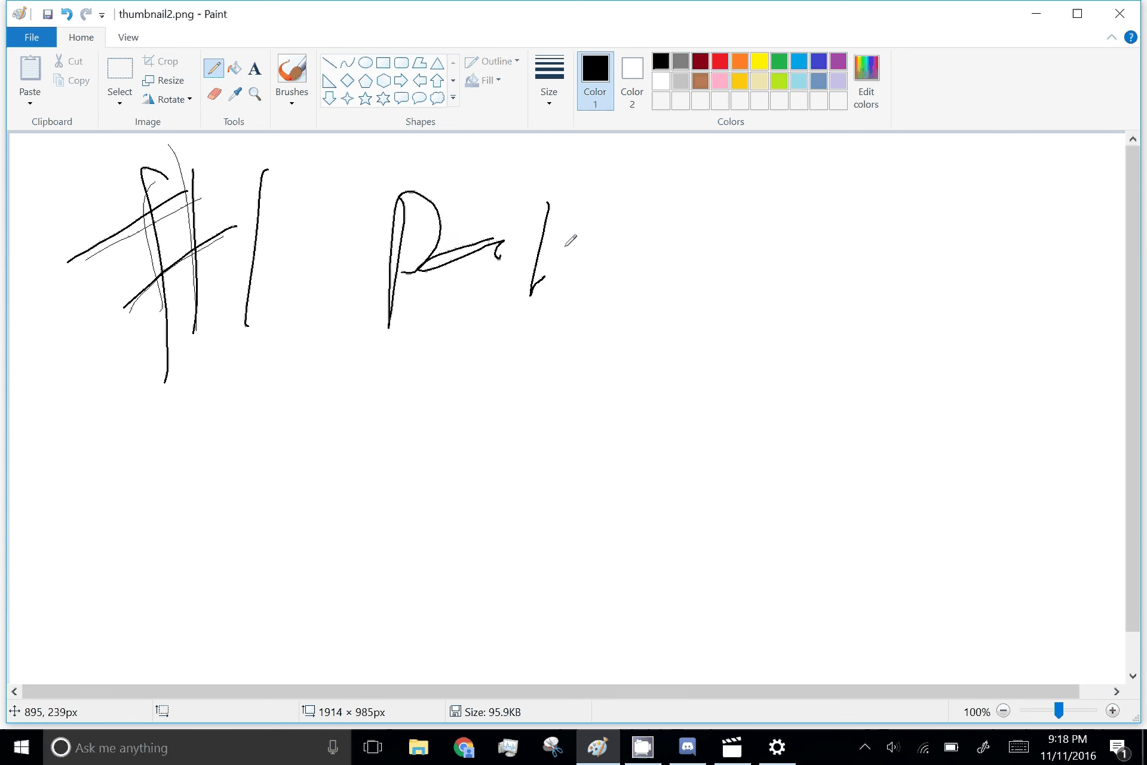
pyautogui.moveTo(500, 154); pyautogui.dragTo(507, 321)
pyautogui.moveTo(536, 305); pyautogui.dragTo(573, 269)
pyautogui.moveTo(625, 321)
pyautogui.mouseDown()
pyautogui.moveTo(665, 217)
pyautogui.moveTo(713, 300)
pyautogui.mouseUp()
pyautogui.moveTo(744, 273)
pyautogui.mouseDown()
pyautogui.moveTo(795, 307)
pyautogui.moveTo(856, 286)
pyautogui.mouseUp()
pyautogui.moveTo(887, 259); pyautogui.dragTo(908, 285)
pyautogui.moveTo(948, 237)
pyautogui.mouseDown()
pyautogui.moveTo(982, 226)
pyautogui.moveTo(988, 296)
pyautogui.mouseUp()
pyautogui.moveTo(1004, 269); pyautogui.dragTo(1053, 268)
pyautogui.moveTo(1072, 189); pyautogui.dragTo(1075, 269)
pyautogui.moveTo(1091, 222); pyautogui.dragTo(1097, 275)
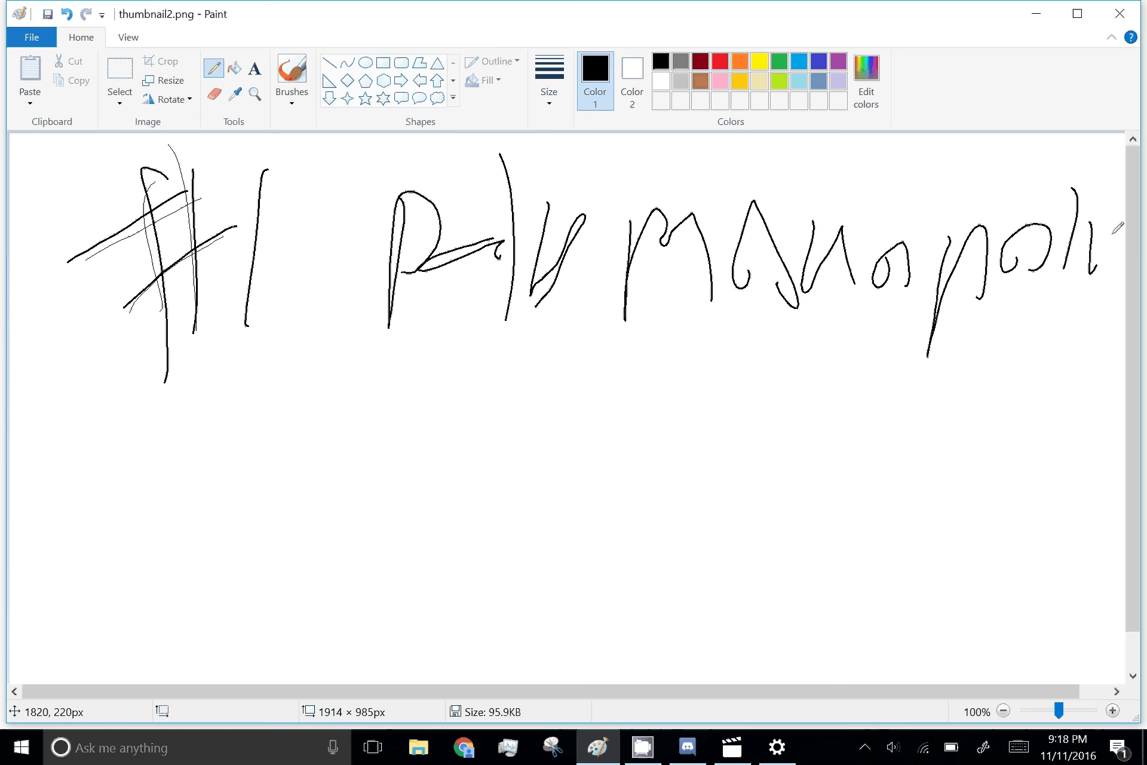
pyautogui.moveTo(1116, 227); pyautogui.dragTo(1094, 339)
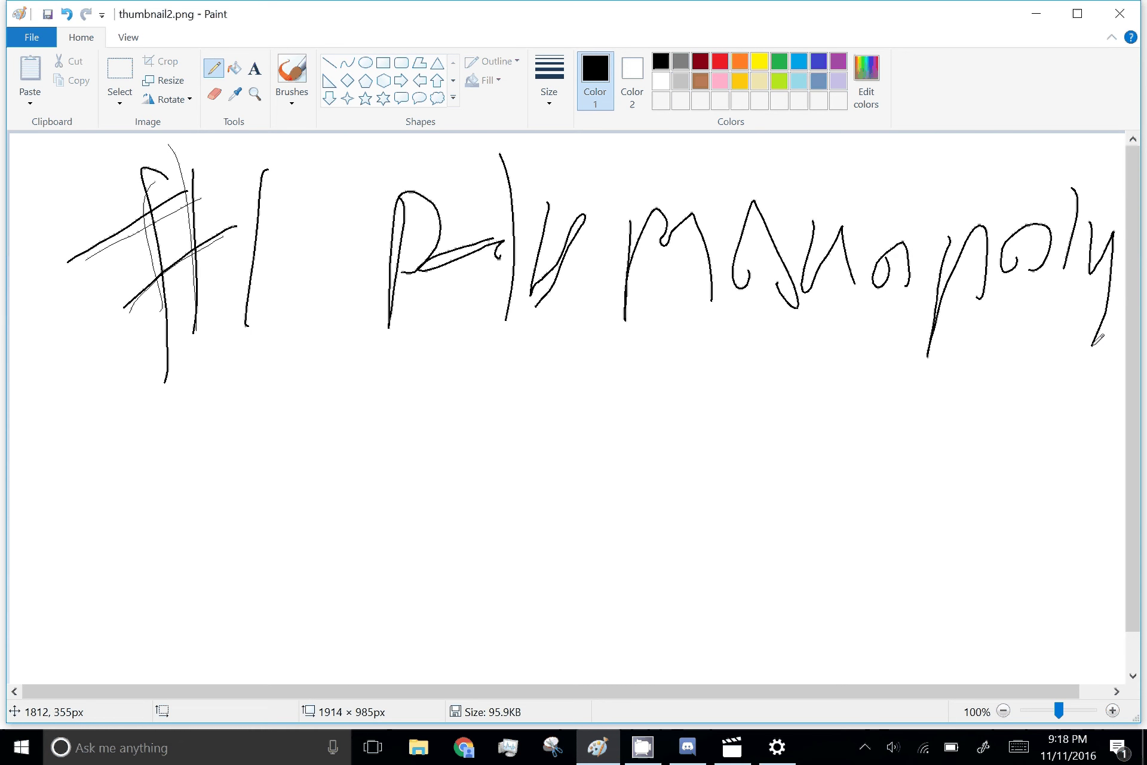
pyautogui.moveTo(555, 268); pyautogui.dragTo(587, 234)
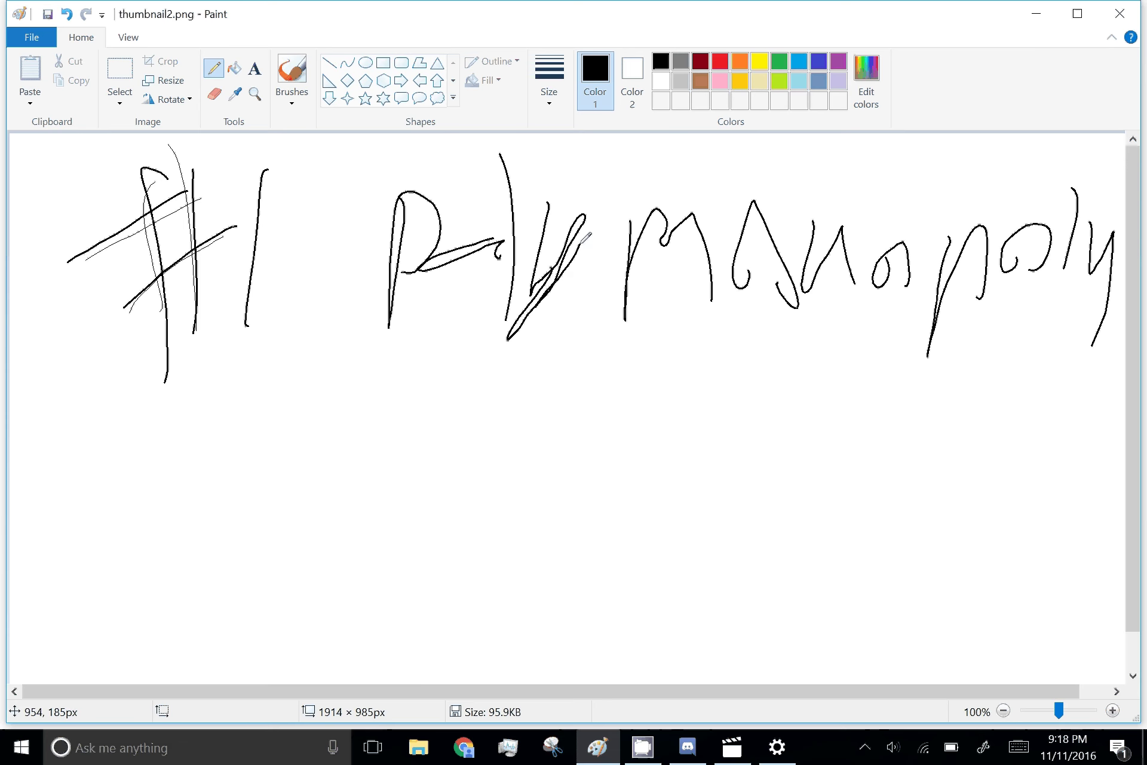
# Draw the board's outer border and inner edges below the heading.
pyautogui.moveTo(518, 376); pyautogui.dragTo(735, 395)
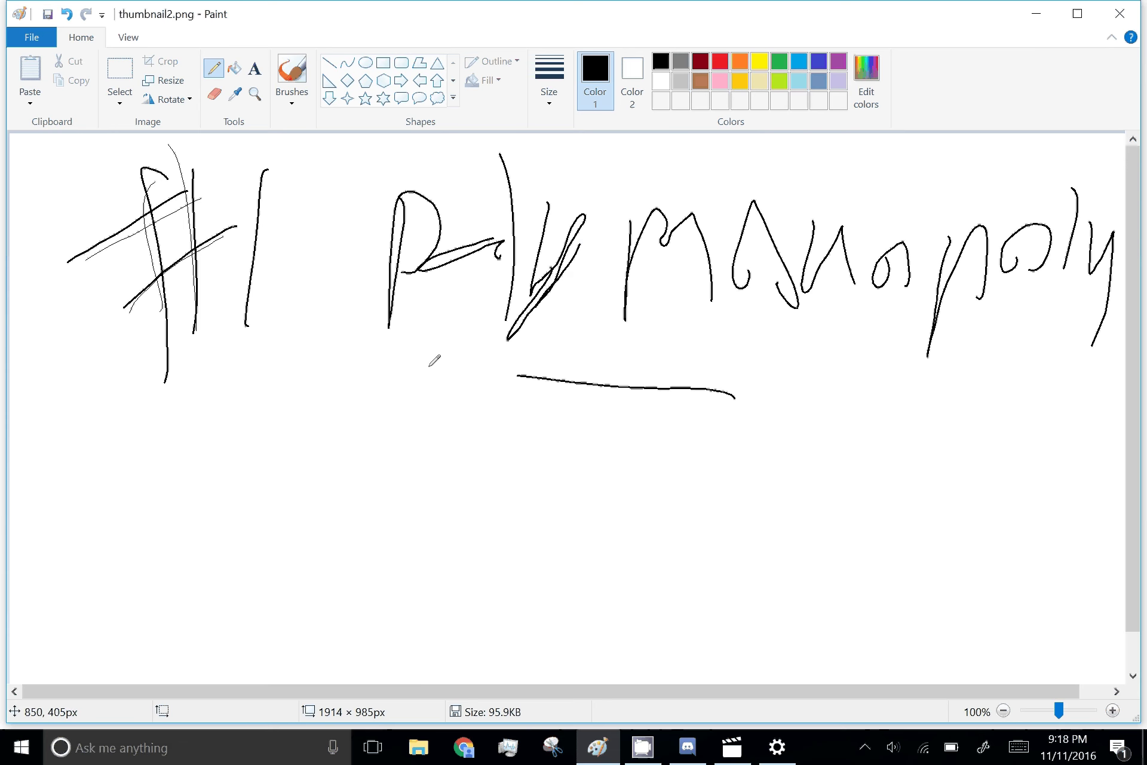
pyautogui.moveTo(518, 376)
pyautogui.mouseDown()
pyautogui.moveTo(575, 659)
pyautogui.moveTo(717, 387)
pyautogui.moveTo(346, 428)
pyautogui.mouseUp()
pyautogui.moveTo(371, 366); pyautogui.dragTo(374, 652)
pyautogui.moveTo(677, 383); pyautogui.dragTo(674, 640)
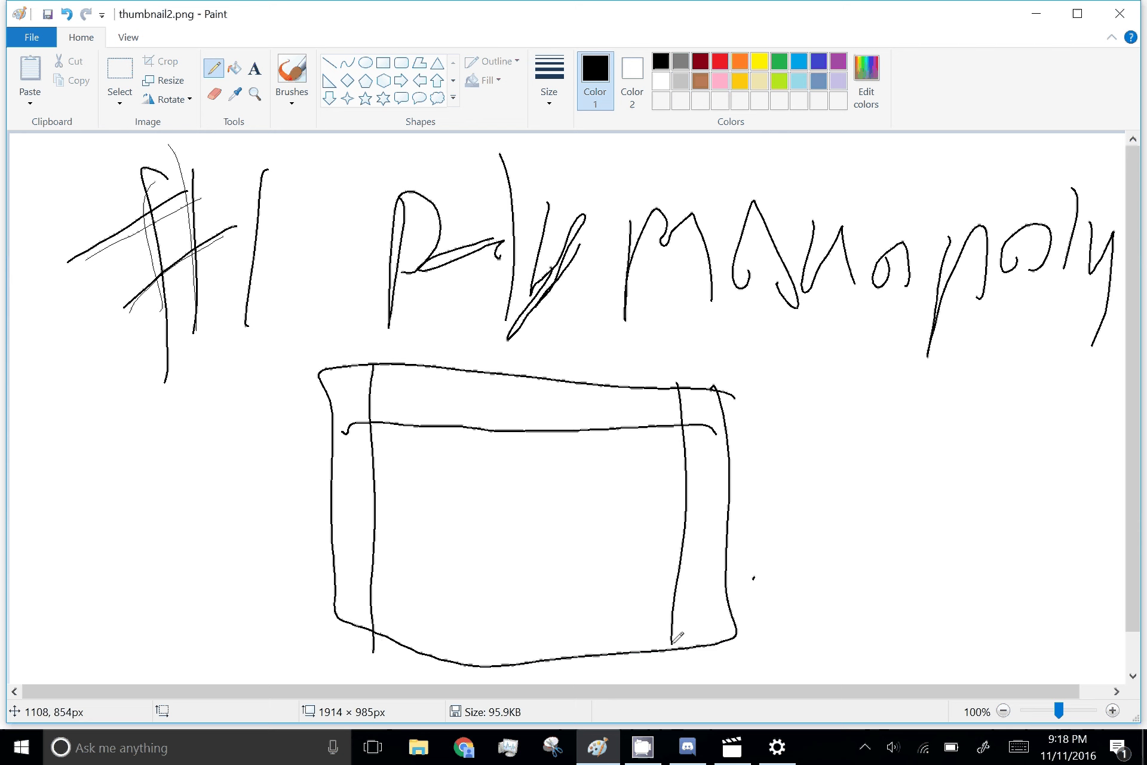
pyautogui.moveTo(754, 578); pyautogui.dragTo(297, 582)
# Divide the board's bottom and right strips into spaces.
pyautogui.moveTo(419, 587); pyautogui.dragTo(407, 670)
pyautogui.moveTo(478, 585); pyautogui.dragTo(459, 670)
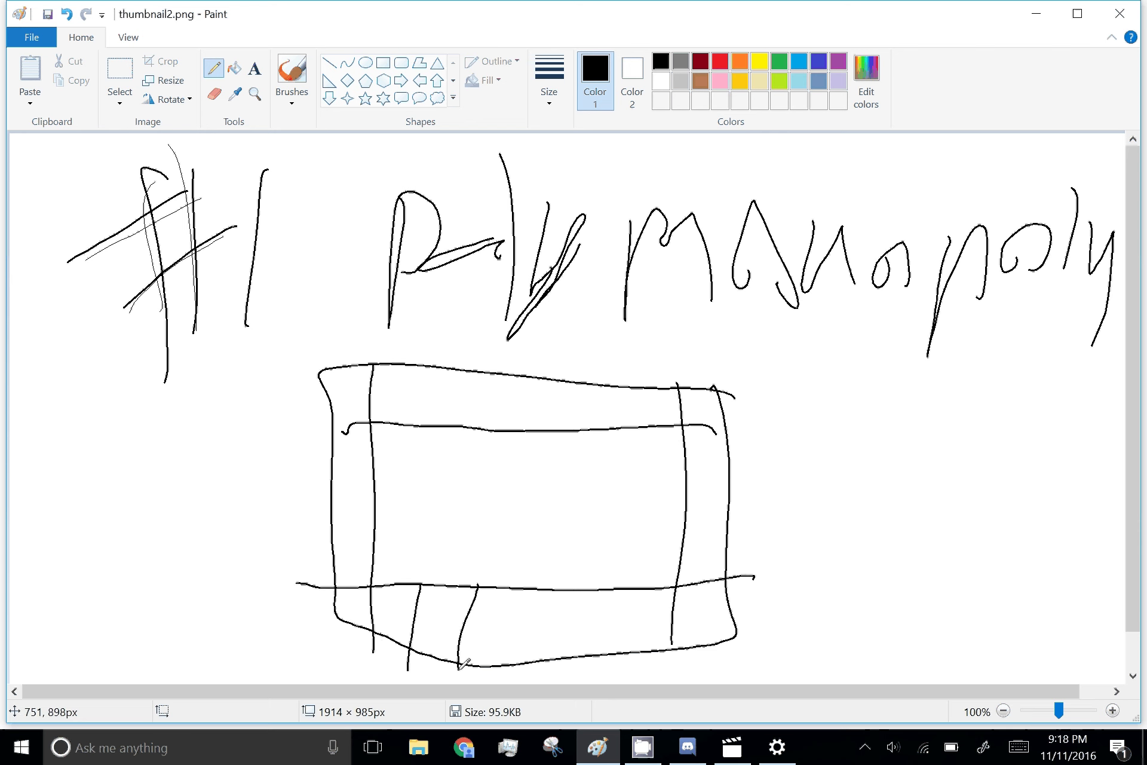
pyautogui.moveTo(525, 584); pyautogui.dragTo(525, 662)
pyautogui.moveTo(591, 589); pyautogui.dragTo(582, 668)
pyautogui.moveTo(637, 580); pyautogui.dragTo(639, 663)
pyautogui.moveTo(729, 536); pyautogui.dragTo(662, 561)
pyautogui.moveTo(739, 497); pyautogui.dragTo(686, 517)
pyautogui.moveTo(736, 474); pyautogui.dragTo(679, 494)
pyautogui.moveTo(727, 455); pyautogui.dragTo(672, 474)
# Divide the board's top and left strips into spaces.
pyautogui.moveTo(586, 378); pyautogui.dragTo(589, 438)
pyautogui.moveTo(650, 384); pyautogui.dragTo(640, 435)
pyautogui.moveTo(520, 365); pyautogui.dragTo(518, 439)
pyautogui.moveTo(564, 386); pyautogui.dragTo(560, 436)
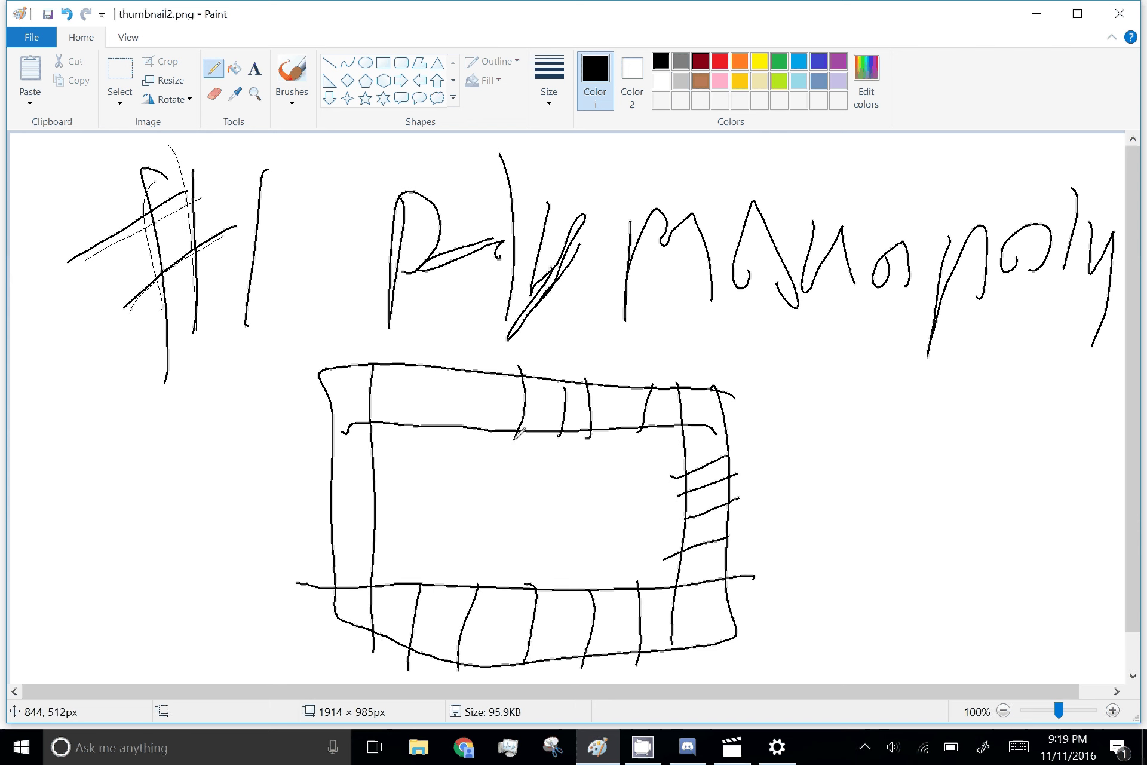
pyautogui.moveTo(470, 369); pyautogui.dragTo(475, 442)
pyautogui.moveTo(445, 371); pyautogui.dragTo(447, 428)
pyautogui.moveTo(412, 355); pyautogui.dragTo(417, 413)
pyautogui.moveTo(367, 462); pyautogui.dragTo(302, 469)
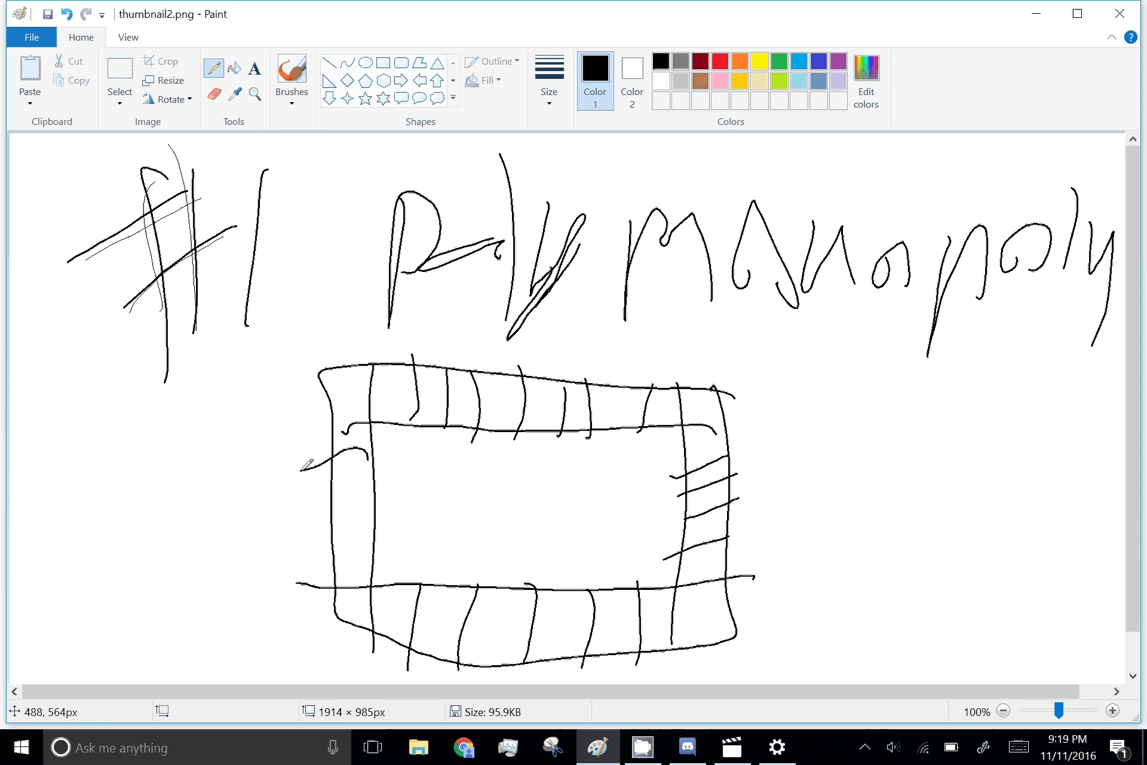
pyautogui.moveTo(366, 501); pyautogui.dragTo(322, 510)
pyautogui.moveTo(380, 546); pyautogui.dragTo(333, 550)
# Redraw the '1' after the hash as a '5'.
pyautogui.moveTo(293, 176)
pyautogui.mouseDown()
pyautogui.moveTo(245, 233)
pyautogui.moveTo(317, 271)
pyautogui.mouseUp()
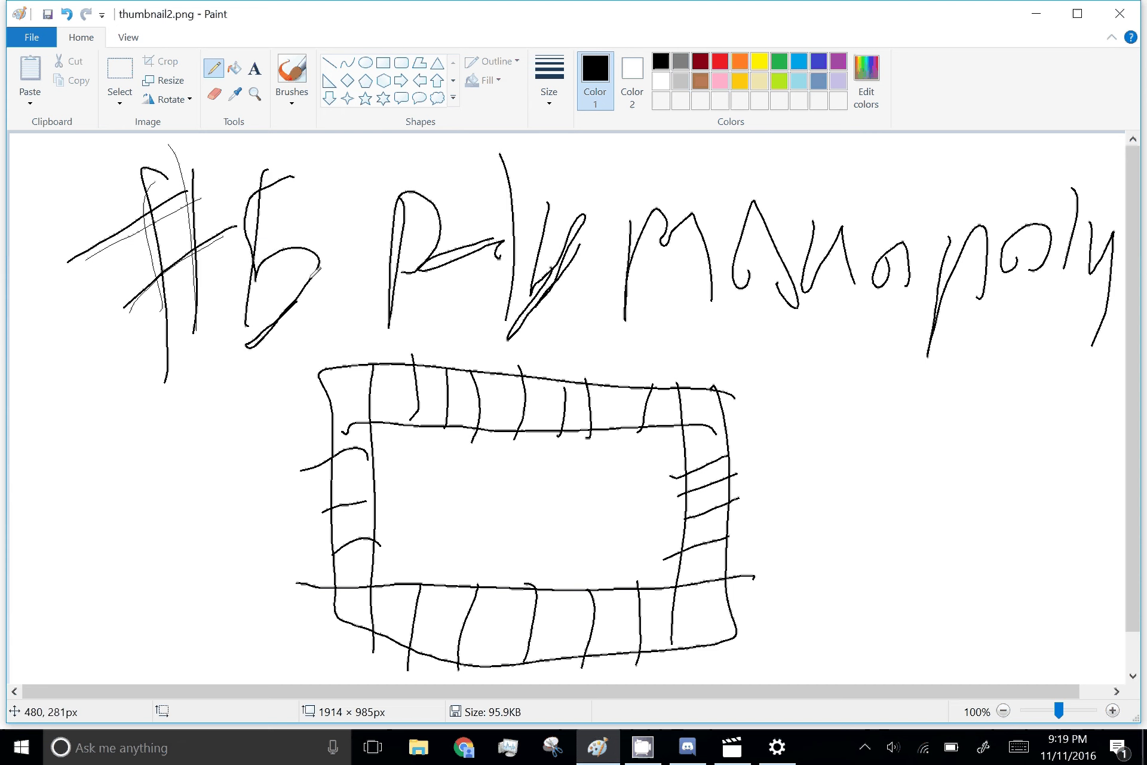
pyautogui.moveTo(323, 172)
pyautogui.mouseDown()
pyautogui.moveTo(260, 179)
pyautogui.moveTo(249, 323)
pyautogui.mouseUp()
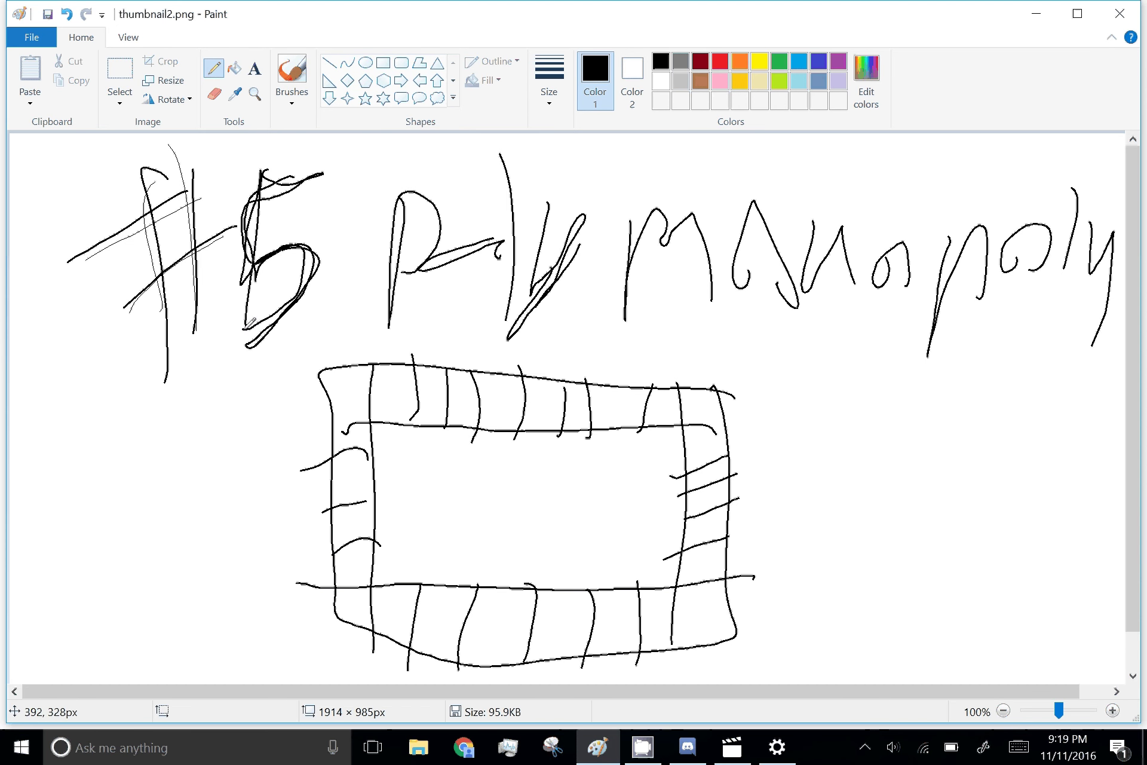
# Select the whole board slide and drag it off the canvas.
pyautogui.click(119, 76)
pyautogui.moveTo(1108, 154); pyautogui.dragTo(1113, 269)
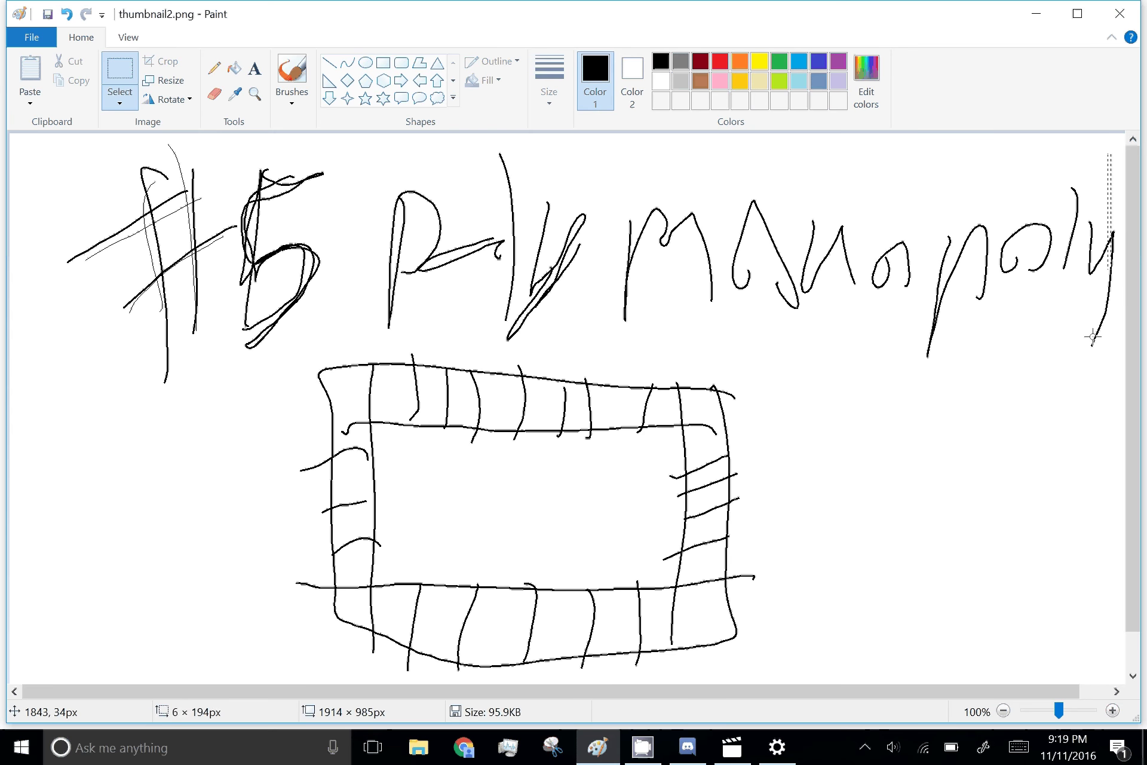
pyautogui.moveTo(1109, 154)
pyautogui.mouseDown()
pyautogui.moveTo(97, 685)
pyautogui.moveTo(14, 685)
pyautogui.mouseUp()
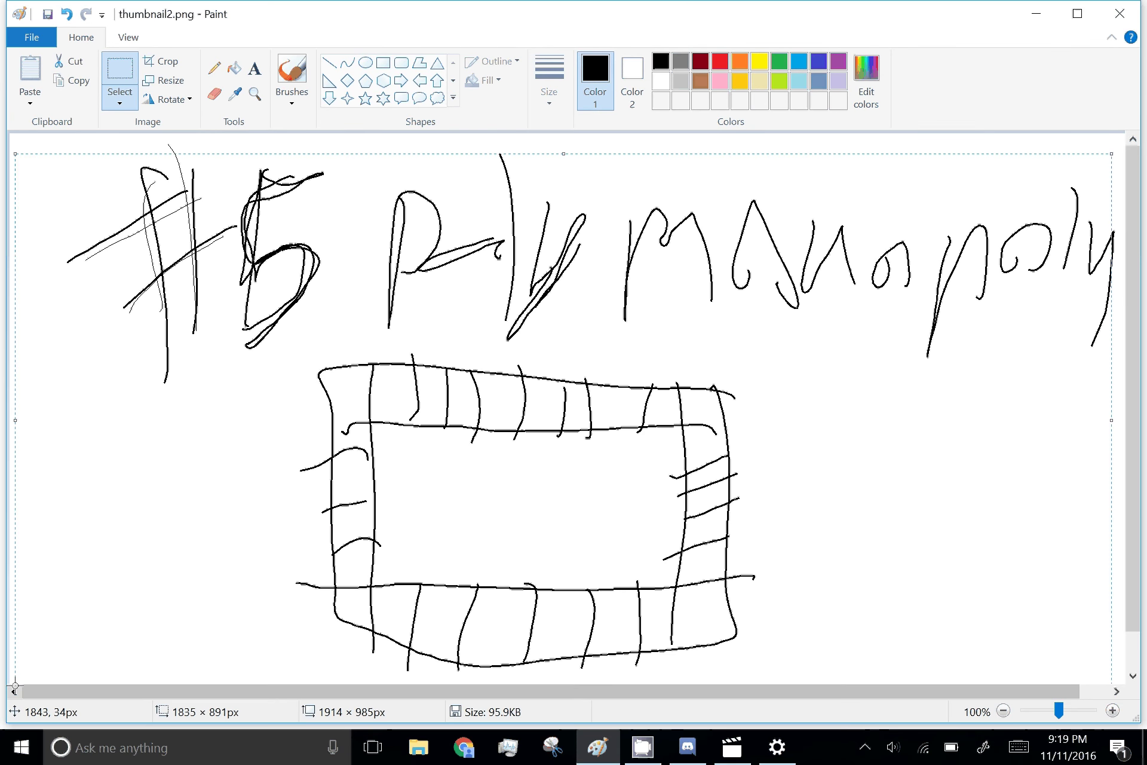
pyautogui.moveTo(883, 356)
pyautogui.mouseDown()
pyautogui.moveTo(220, 392)
pyautogui.moveTo(2, 291)
pyautogui.mouseUp()
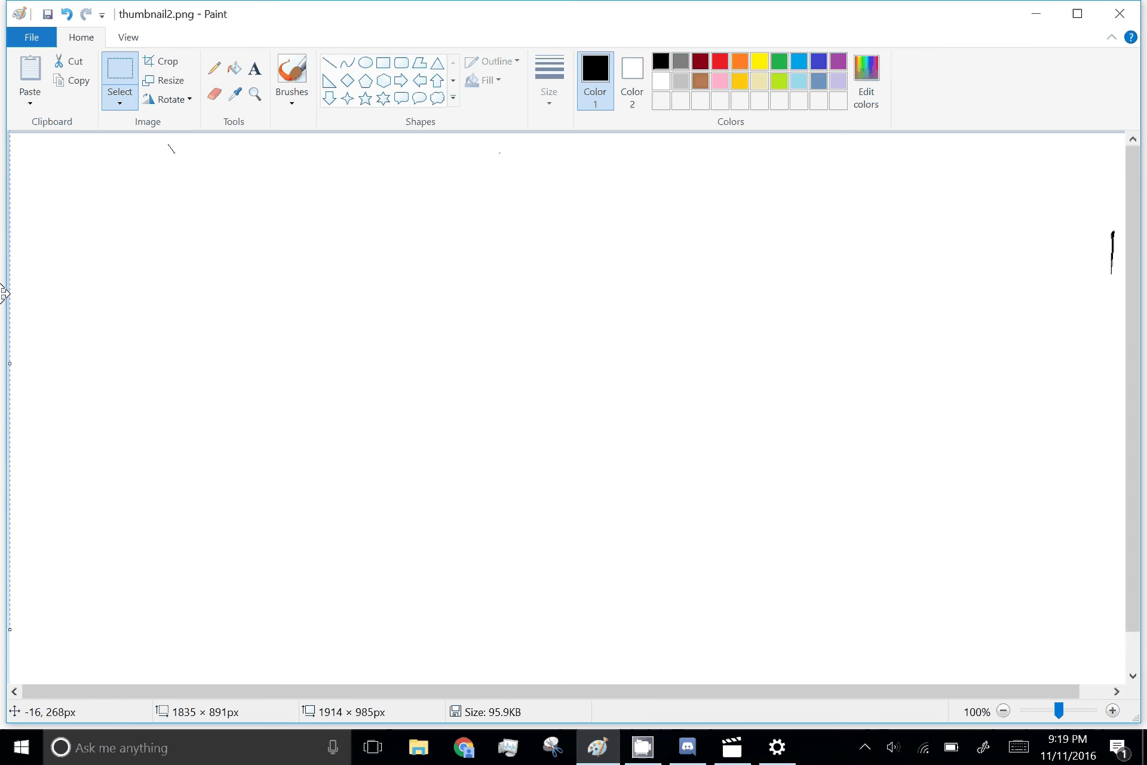
# Pencil-draw '#4' at the top left.
pyautogui.click(214, 67)
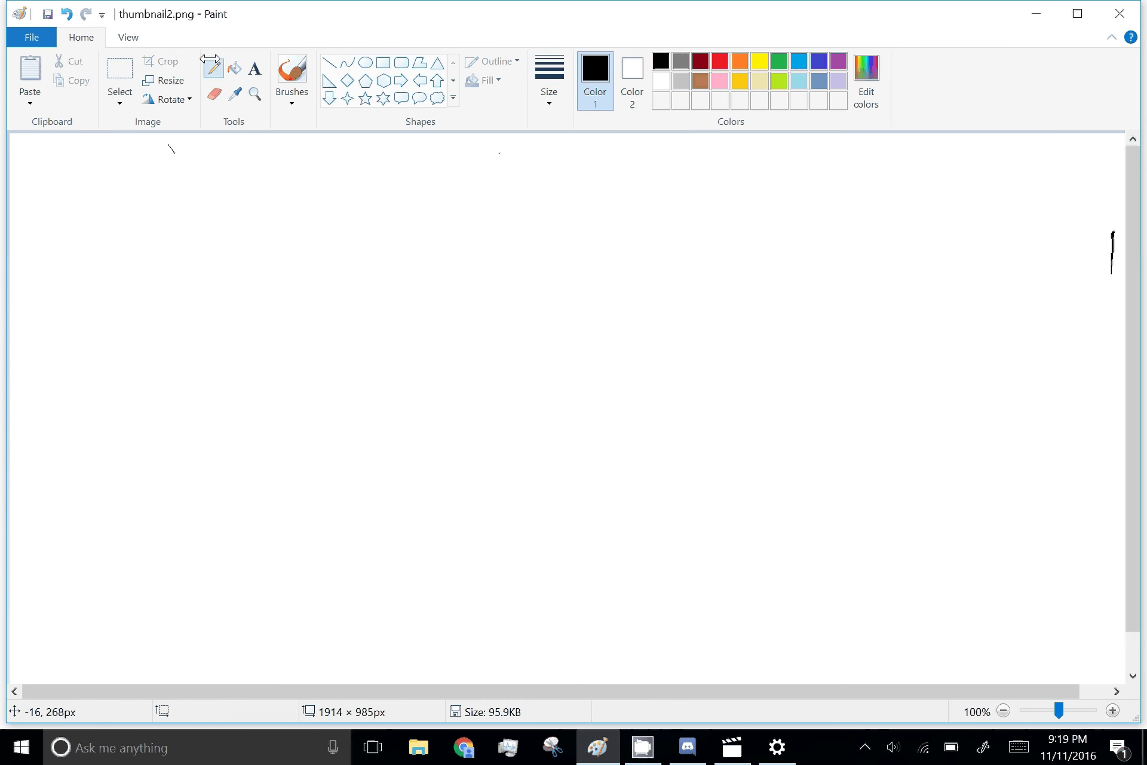
pyautogui.moveTo(115, 165); pyautogui.dragTo(131, 282)
pyautogui.moveTo(148, 160); pyautogui.dragTo(160, 293)
pyautogui.moveTo(178, 172); pyautogui.dragTo(48, 228)
pyautogui.moveTo(174, 237); pyautogui.dragTo(107, 258)
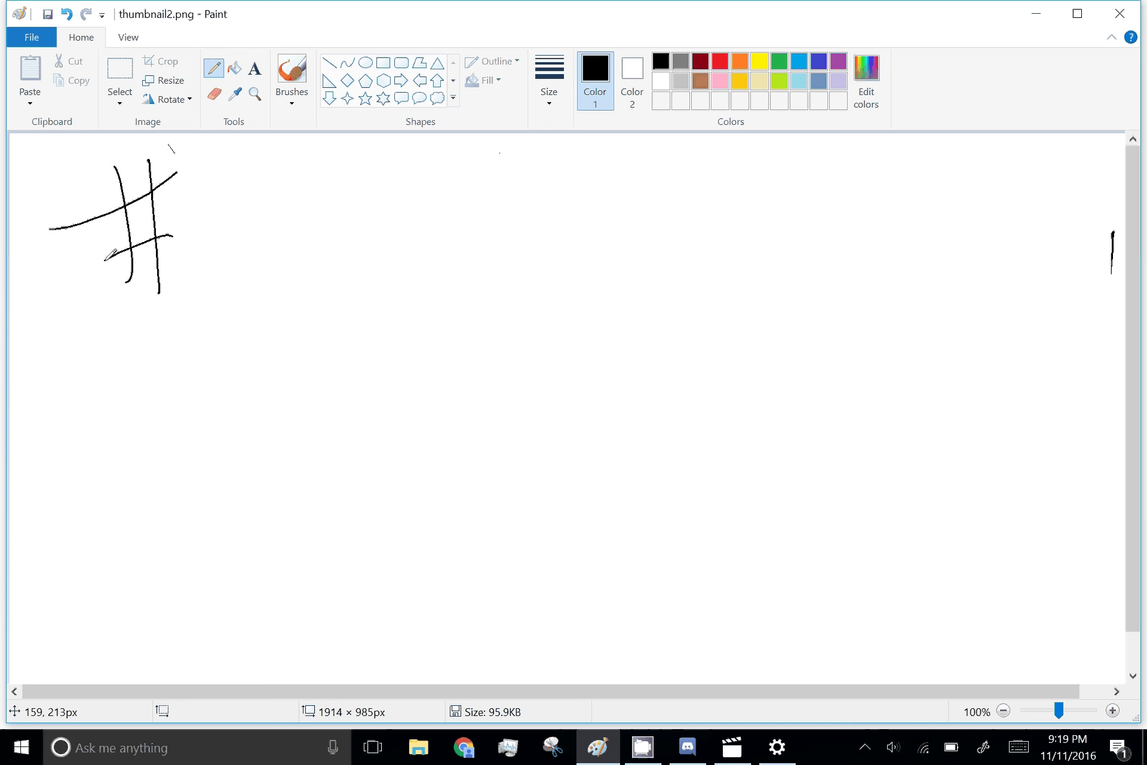
pyautogui.moveTo(192, 132); pyautogui.dragTo(283, 204)
pyautogui.moveTo(283, 163); pyautogui.dragTo(281, 315)
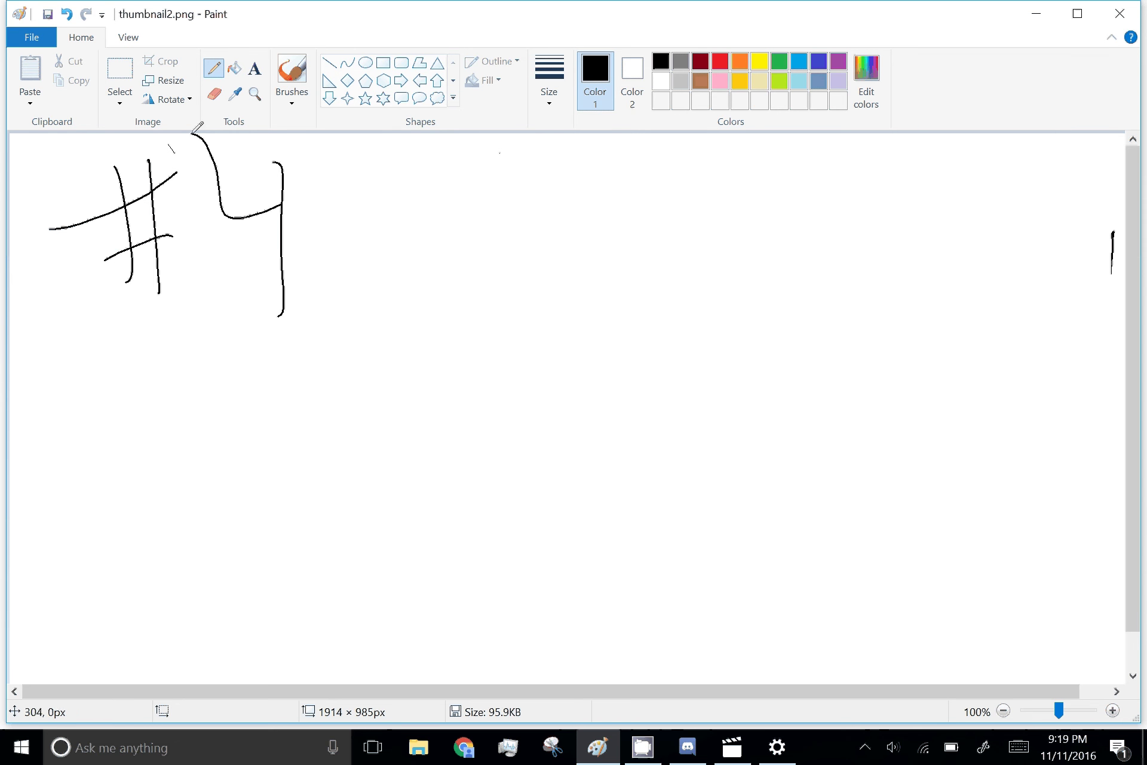
# Write 'Carry it' after the '#4'.
pyautogui.moveTo(417, 176); pyautogui.dragTo(421, 301)
pyautogui.moveTo(457, 237); pyautogui.dragTo(486, 289)
pyautogui.moveTo(501, 226)
pyautogui.mouseDown()
pyautogui.moveTo(515, 264)
pyautogui.moveTo(544, 215)
pyautogui.mouseUp()
pyautogui.moveTo(542, 256)
pyautogui.mouseDown()
pyautogui.moveTo(589, 208)
pyautogui.moveTo(625, 348)
pyautogui.mouseUp()
pyautogui.moveTo(733, 179); pyautogui.dragTo(715, 289)
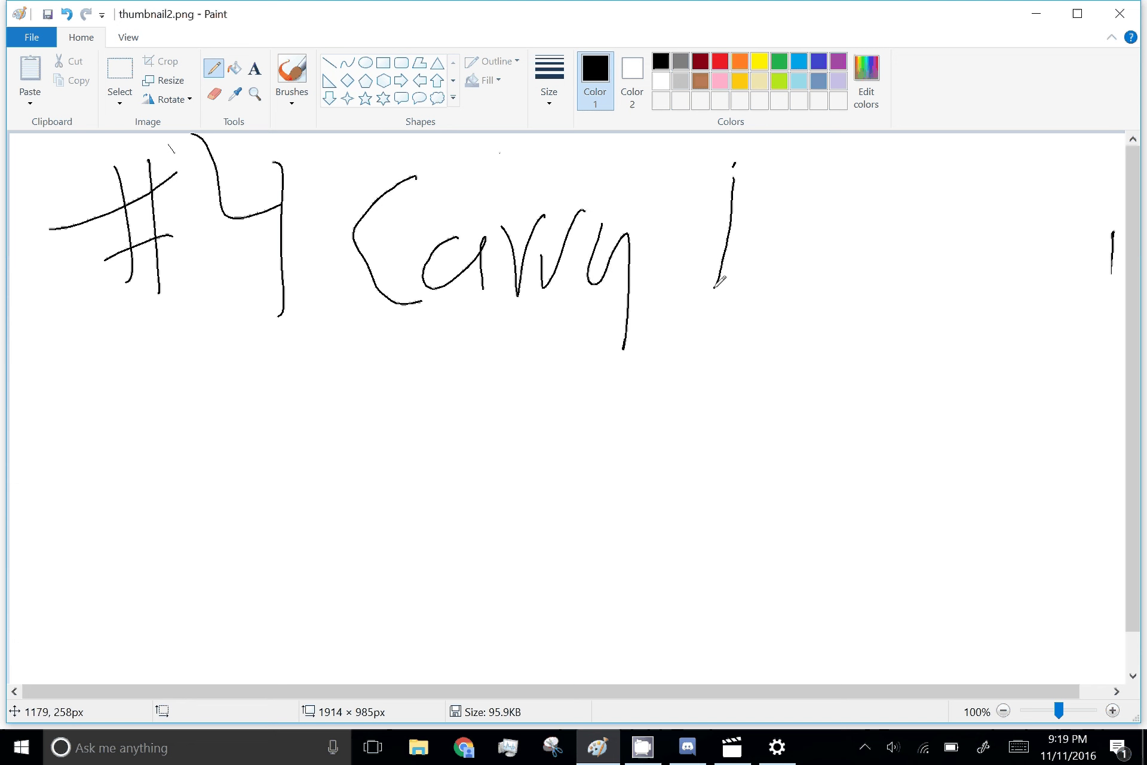
pyautogui.moveTo(760, 217); pyautogui.dragTo(767, 217)
pyautogui.moveTo(787, 156); pyautogui.dragTo(758, 309)
# Write 'with' and begin 'you' on a second line.
pyautogui.moveTo(760, 217); pyautogui.dragTo(824, 201)
pyautogui.moveTo(865, 224); pyautogui.dragTo(925, 210)
pyautogui.moveTo(950, 260); pyautogui.dragTo(941, 288)
pyautogui.moveTo(955, 158); pyautogui.dragTo(948, 165)
pyautogui.moveTo(988, 166); pyautogui.dragTo(963, 289)
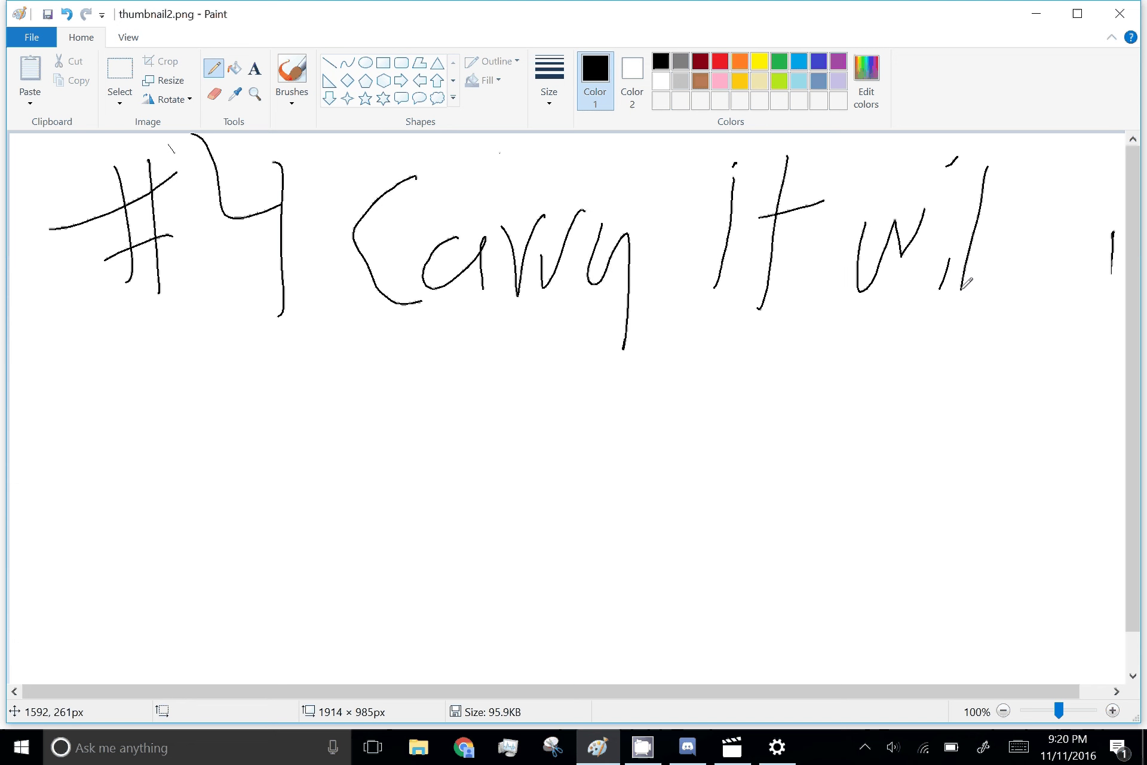
pyautogui.moveTo(963, 202); pyautogui.dragTo(1015, 188)
pyautogui.moveTo(1005, 208); pyautogui.dragTo(1031, 325)
pyautogui.moveTo(1027, 160); pyautogui.dragTo(1014, 274)
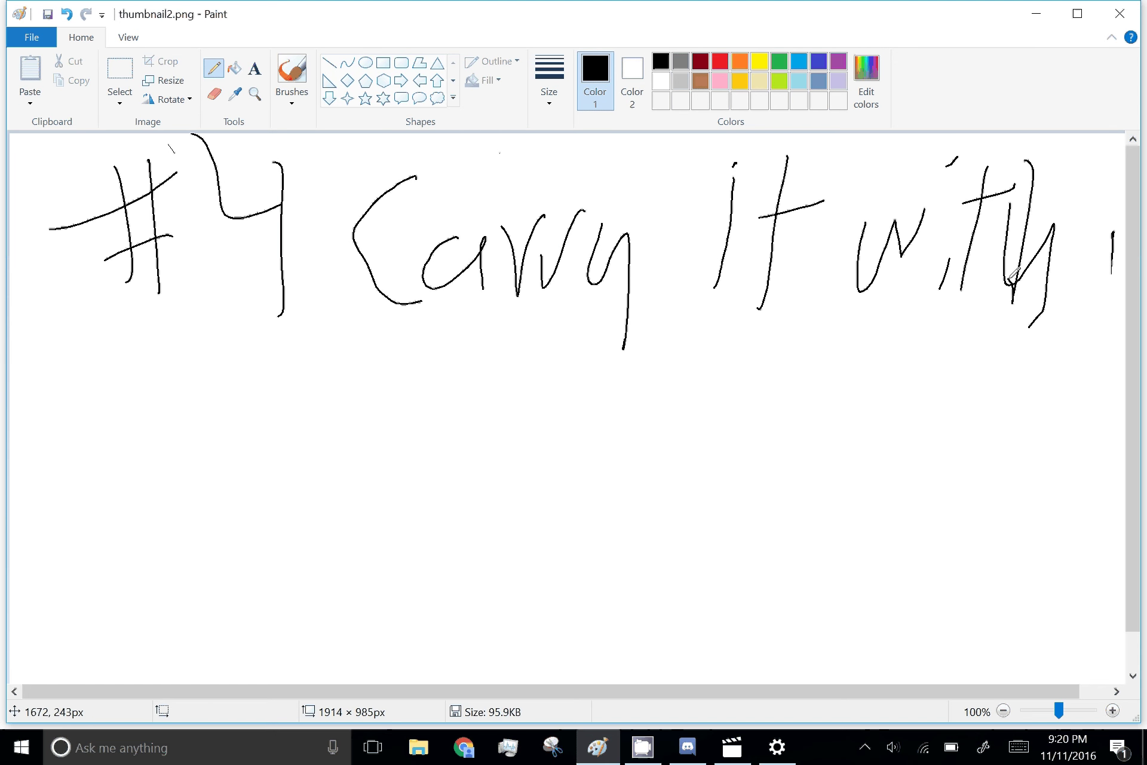
pyautogui.moveTo(382, 357)
pyautogui.mouseDown()
pyautogui.moveTo(377, 396)
pyautogui.moveTo(472, 376)
pyautogui.moveTo(550, 421)
pyautogui.mouseUp()
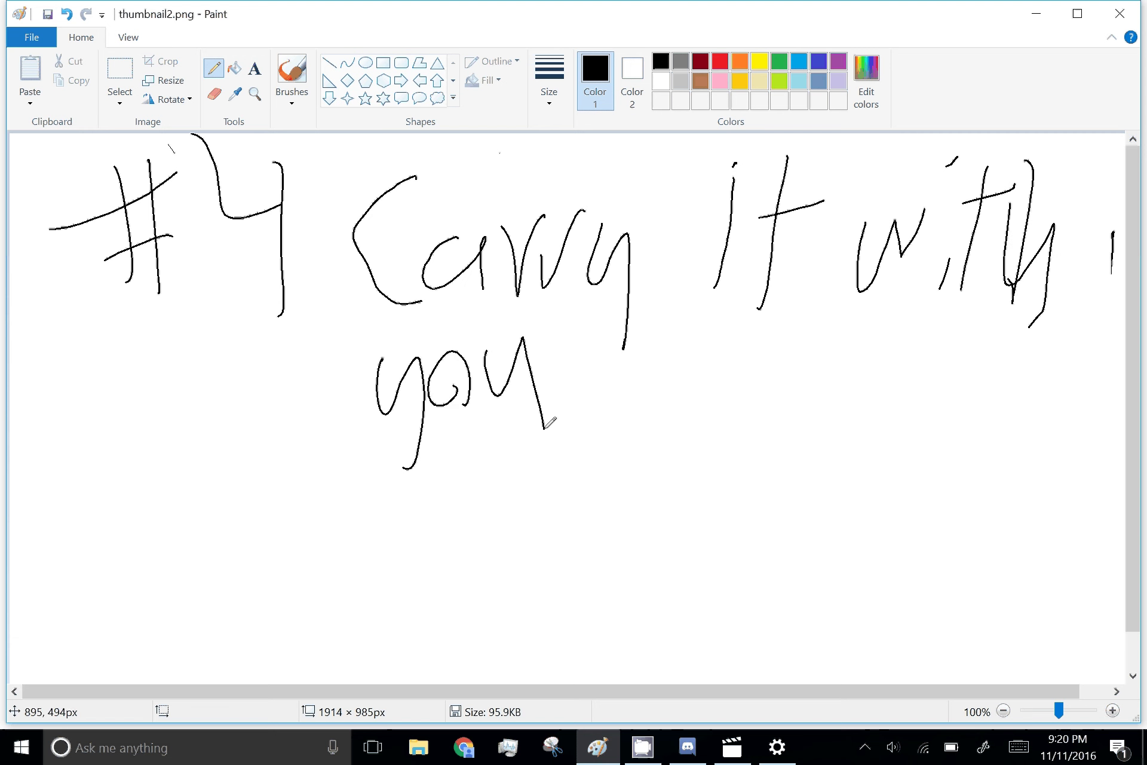
# Sketch a zigzag-shaded brown wallet with an orange line along its top.
pyautogui.click(700, 81)
pyautogui.moveTo(1008, 405)
pyautogui.mouseDown()
pyautogui.moveTo(894, 553)
pyautogui.moveTo(683, 449)
pyautogui.mouseUp()
pyautogui.moveTo(1008, 405)
pyautogui.mouseDown()
pyautogui.moveTo(973, 627)
pyautogui.moveTo(681, 507)
pyautogui.moveTo(683, 454)
pyautogui.mouseUp()
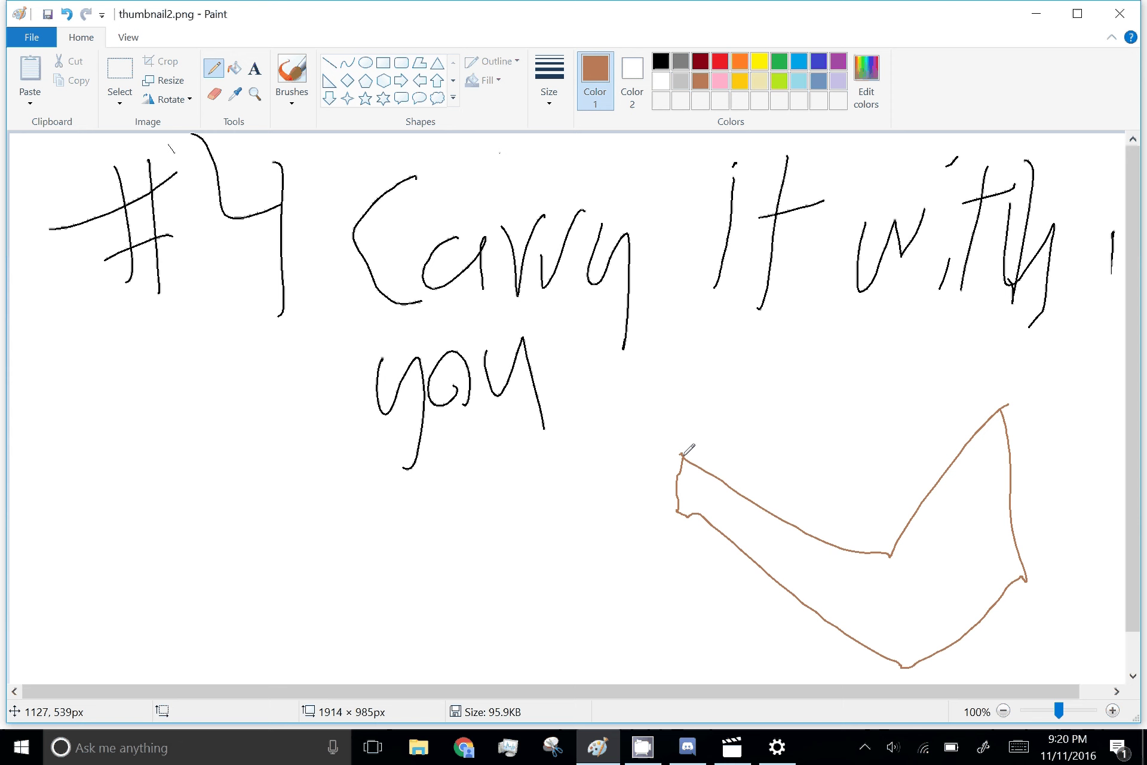
pyautogui.moveTo(683, 454)
pyautogui.mouseDown()
pyautogui.moveTo(929, 640)
pyautogui.moveTo(1029, 519)
pyautogui.mouseUp()
pyautogui.moveTo(996, 390)
pyautogui.mouseDown()
pyautogui.moveTo(881, 488)
pyautogui.moveTo(697, 433)
pyautogui.moveTo(680, 454)
pyautogui.mouseUp()
pyautogui.click(739, 61)
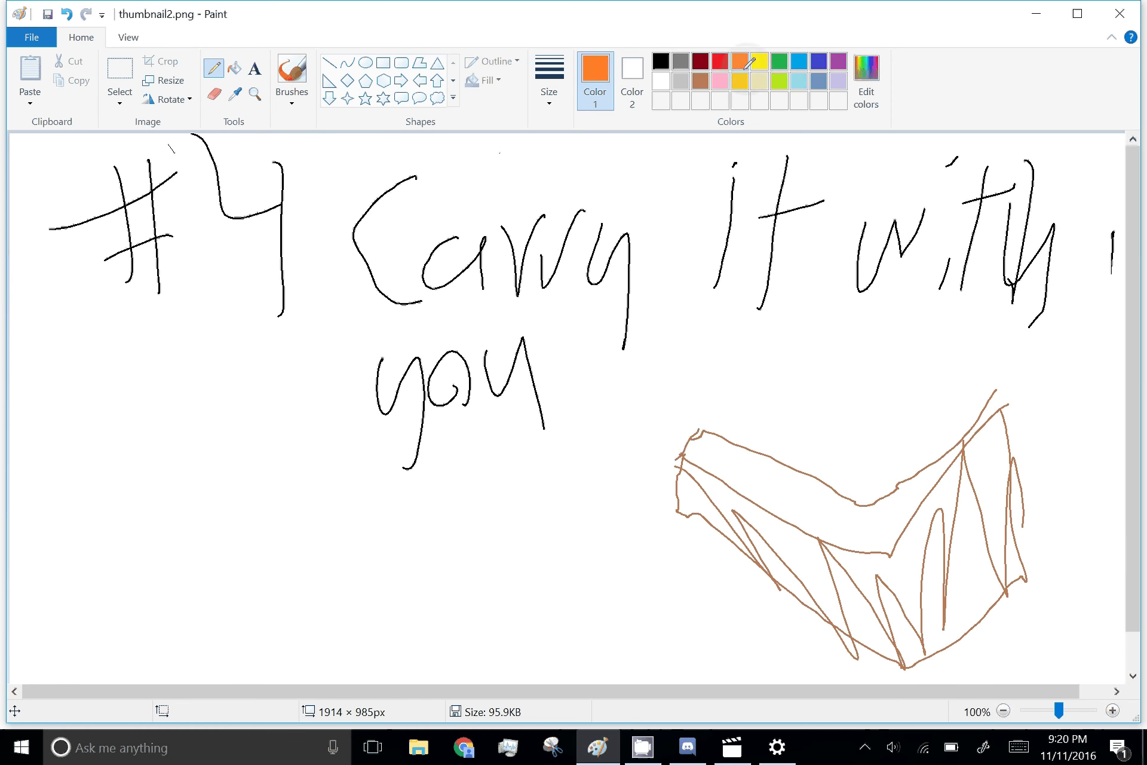
pyautogui.moveTo(966, 439); pyautogui.dragTo(721, 449)
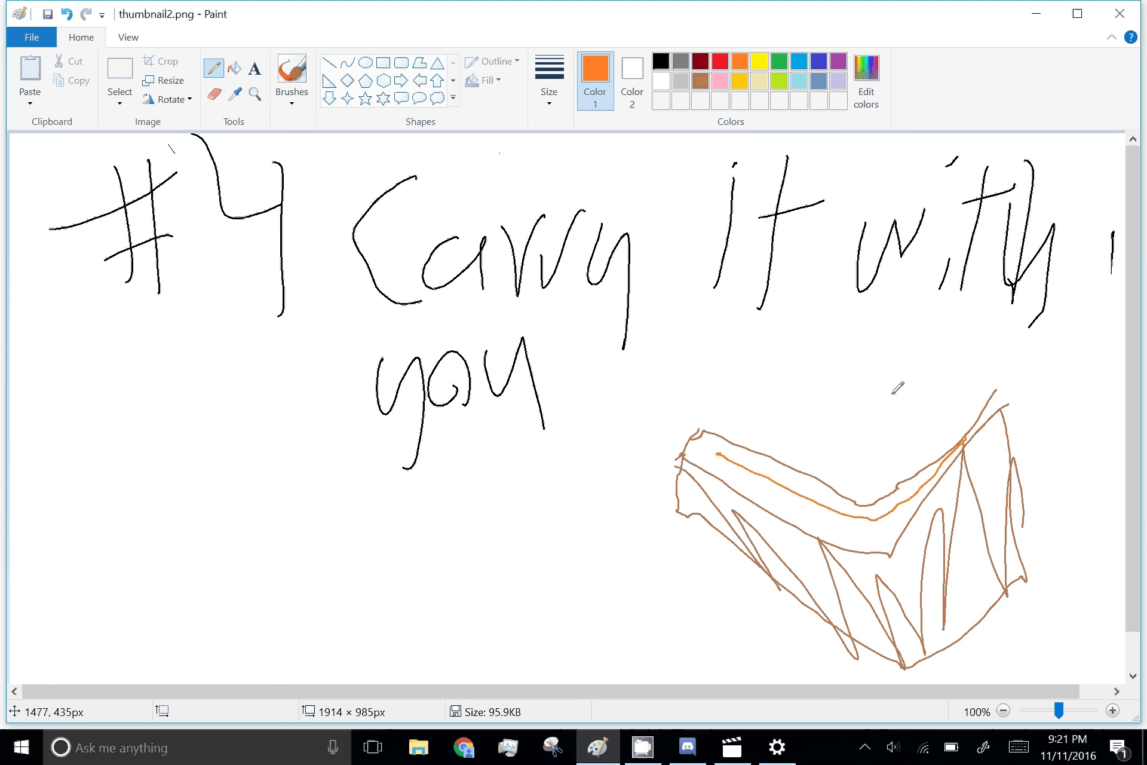
# Select the #4 slide drawing and drag it off to the left.
pyautogui.hotkey('ctrl', 'a')
pyautogui.moveTo(1098, 156)
pyautogui.mouseDown()
pyautogui.moveTo(822, 649)
pyautogui.moveTo(13, 681)
pyautogui.mouseUp()
pyautogui.moveTo(744, 329)
pyautogui.mouseDown()
pyautogui.moveTo(113, 325)
pyautogui.moveTo(64, 311)
pyautogui.moveTo(2, 219)
pyautogui.mouseUp()
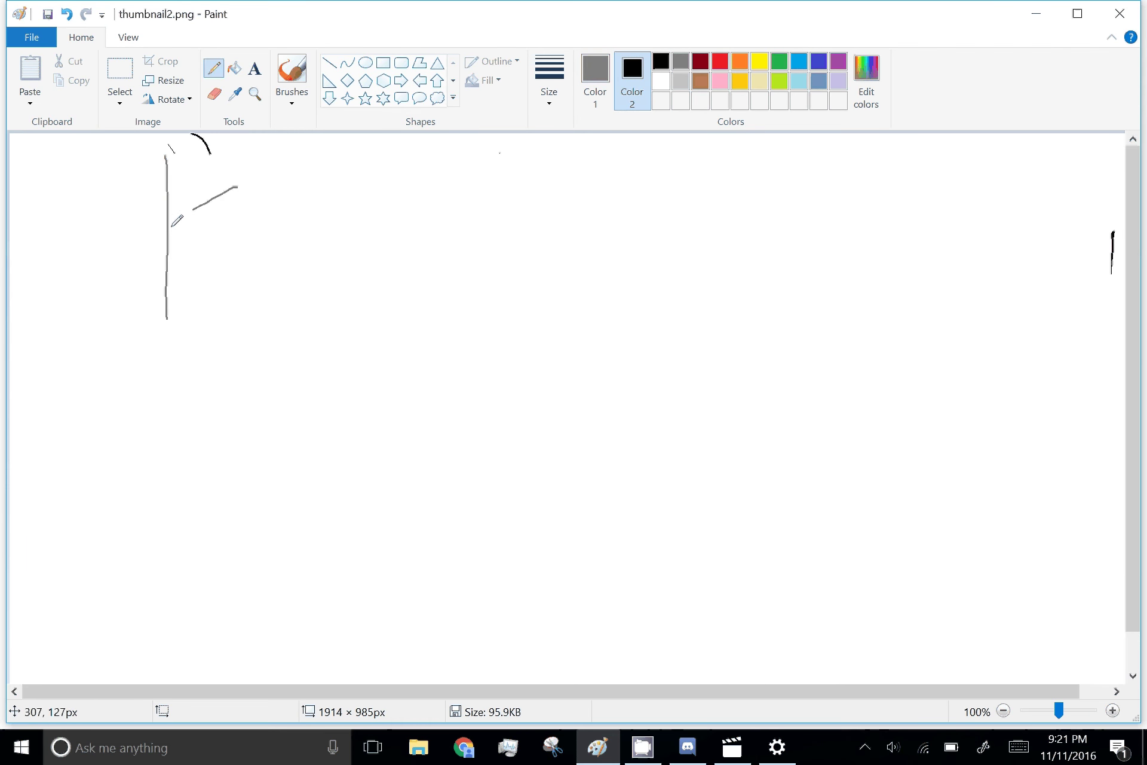
# Finish the hash sign and write a black '3' after it.
pyautogui.moveTo(235, 189); pyautogui.dragTo(140, 249)
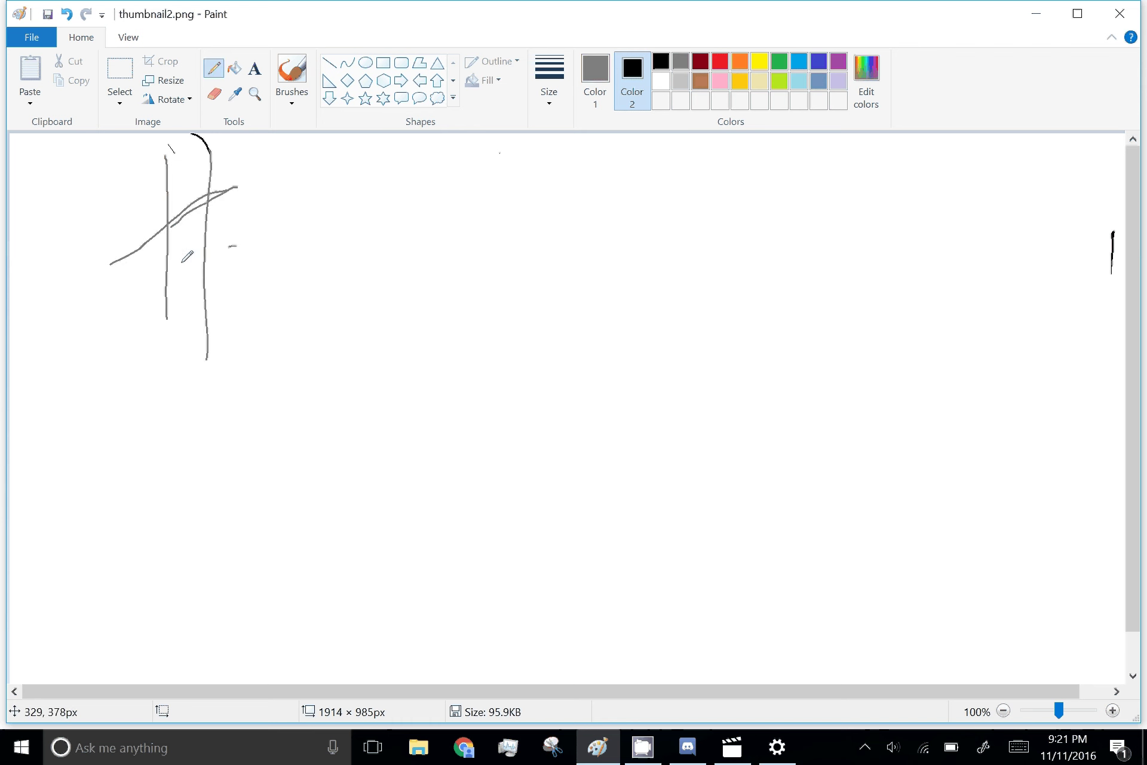
pyautogui.moveTo(235, 245); pyautogui.dragTo(106, 284)
pyautogui.click(595, 76)
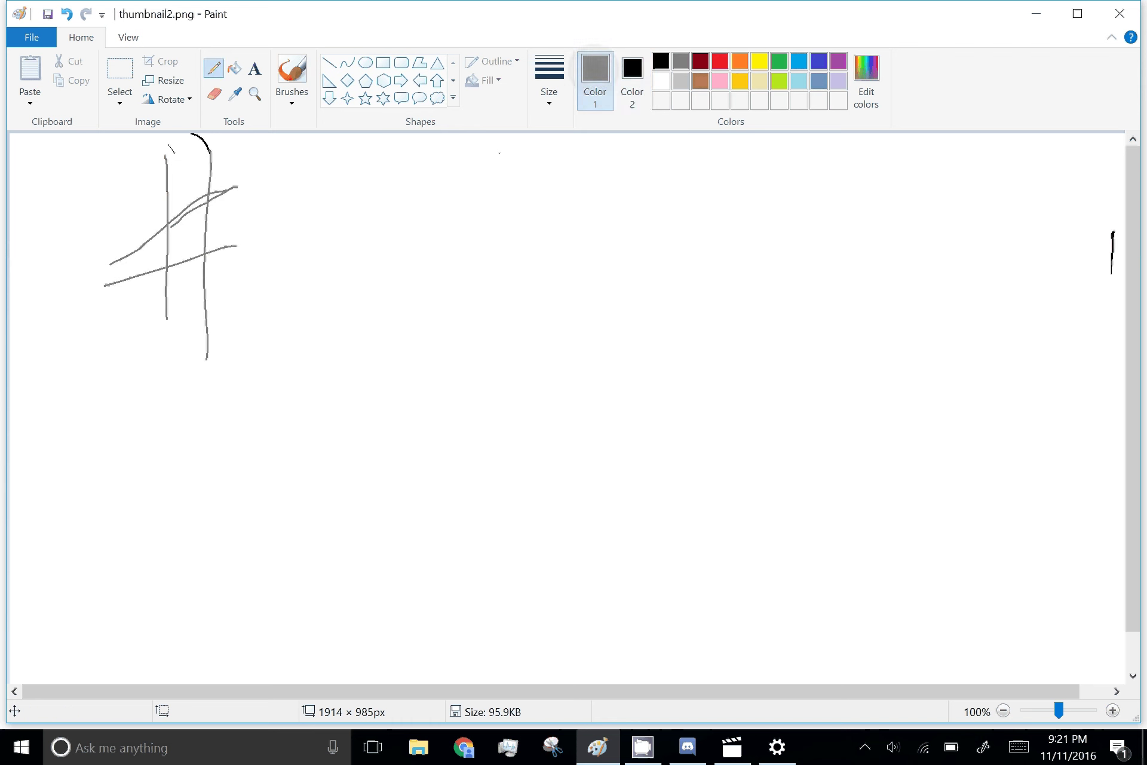
pyautogui.click(632, 72)
pyautogui.click(595, 76)
pyautogui.click(660, 62)
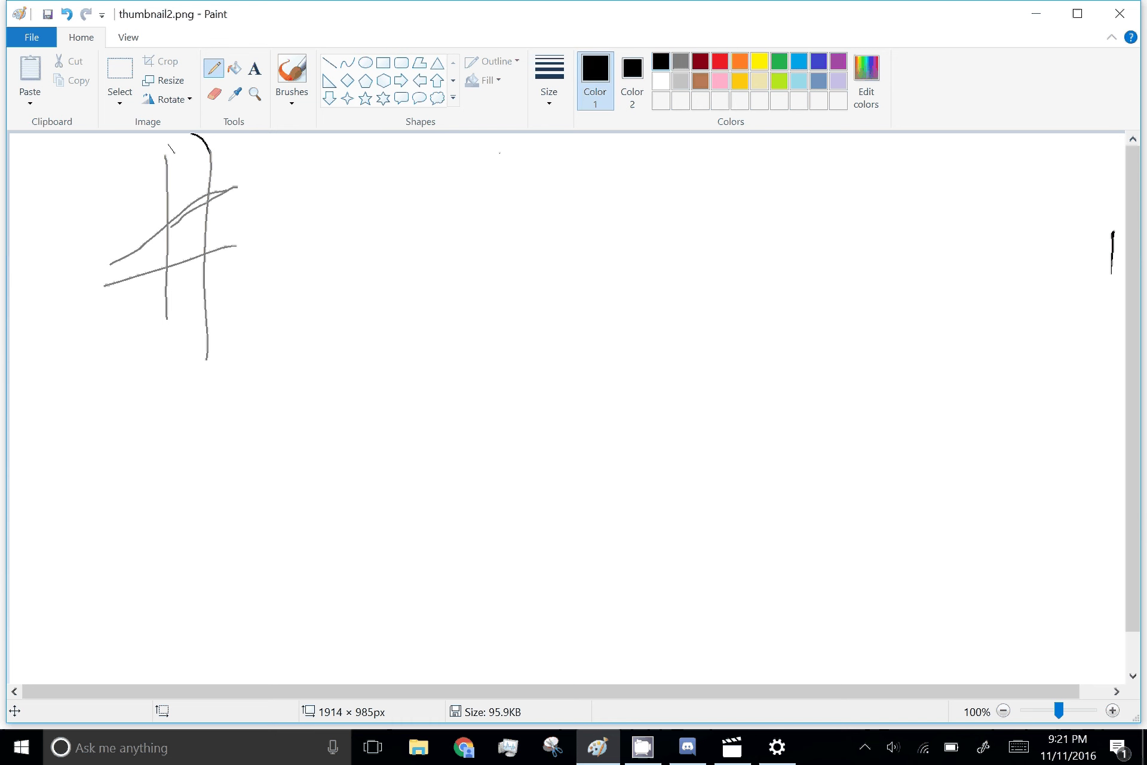
pyautogui.moveTo(281, 185); pyautogui.dragTo(288, 350)
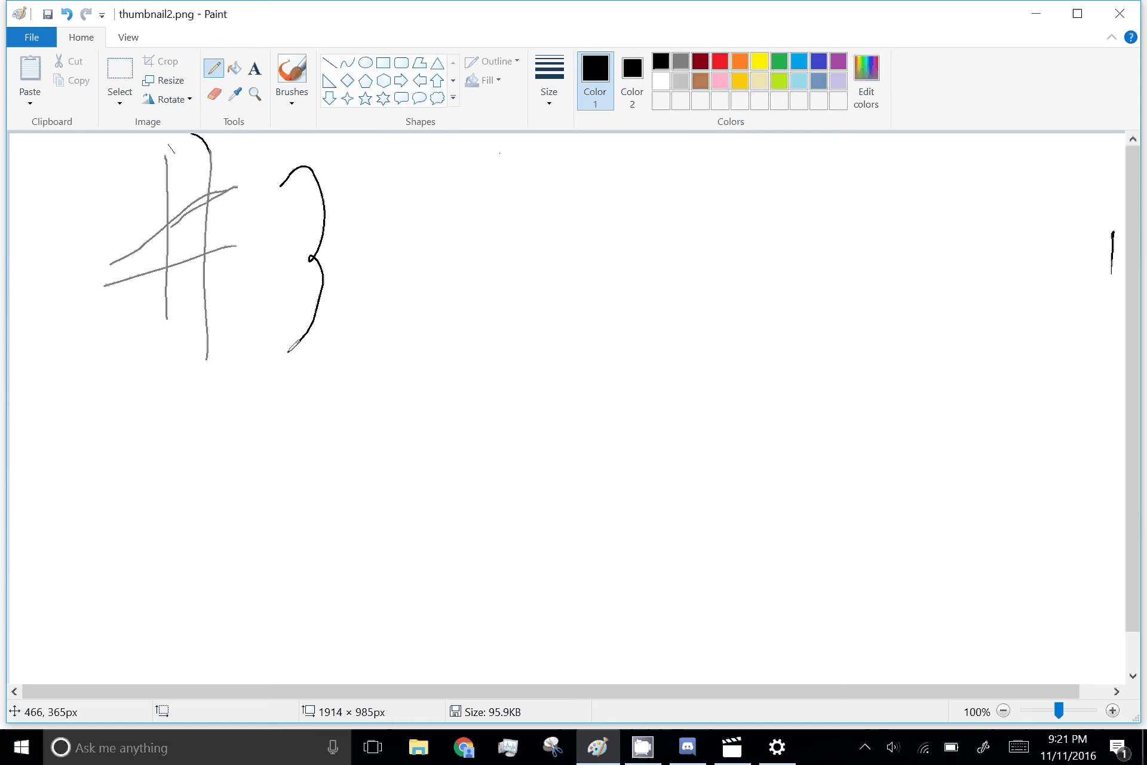
# Write 'Make it rain!' after the '#3'.
pyautogui.moveTo(386, 299)
pyautogui.mouseDown()
pyautogui.moveTo(441, 246)
pyautogui.moveTo(507, 278)
pyautogui.mouseUp()
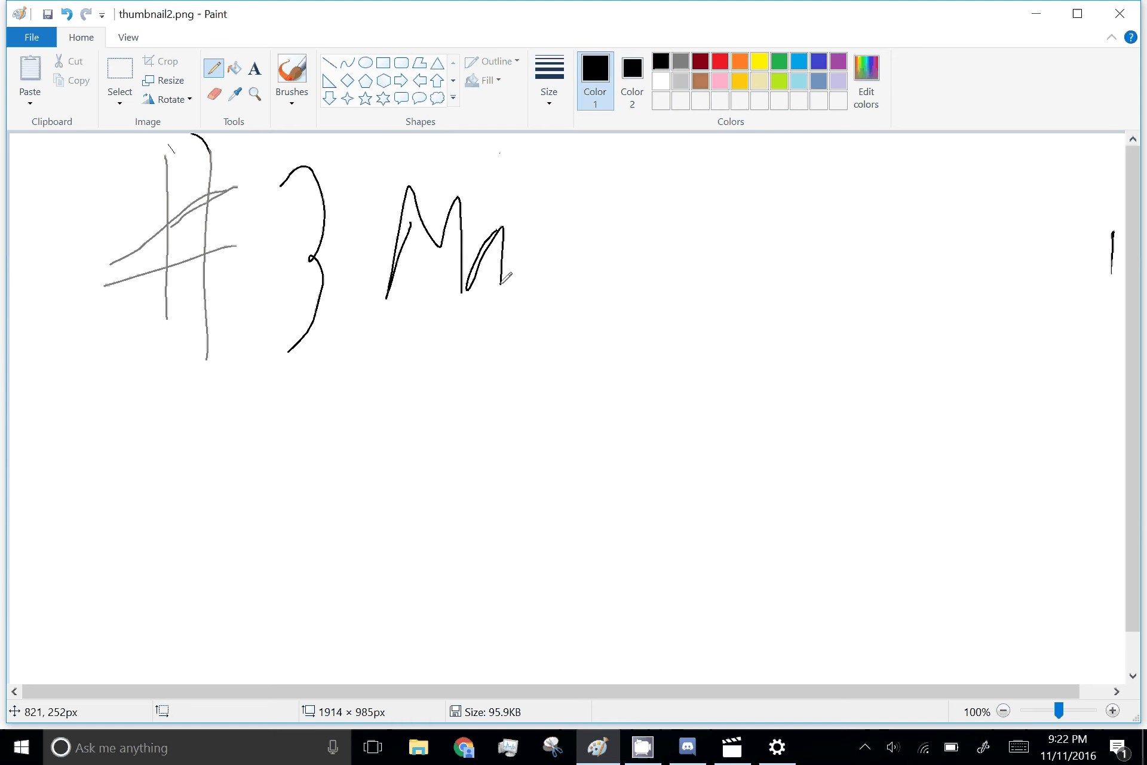
pyautogui.moveTo(536, 154); pyautogui.dragTo(542, 300)
pyautogui.moveTo(593, 203)
pyautogui.mouseDown()
pyautogui.moveTo(642, 204)
pyautogui.moveTo(677, 269)
pyautogui.mouseUp()
pyautogui.moveTo(736, 171); pyautogui.dragTo(733, 190)
pyautogui.moveTo(743, 249); pyautogui.dragTo(735, 273)
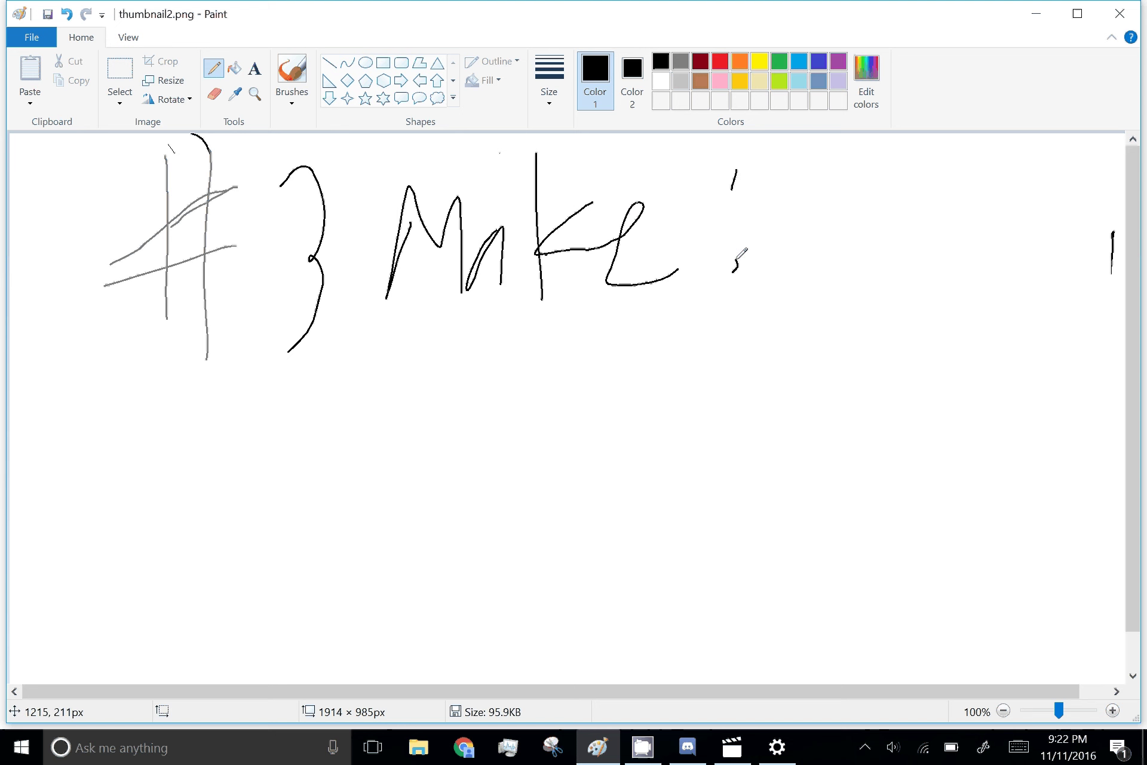
pyautogui.moveTo(776, 151); pyautogui.dragTo(765, 261)
pyautogui.moveTo(753, 208); pyautogui.dragTo(798, 206)
pyautogui.moveTo(833, 233)
pyautogui.mouseDown()
pyautogui.moveTo(869, 178)
pyautogui.moveTo(909, 244)
pyautogui.mouseUp()
pyautogui.moveTo(963, 146); pyautogui.dragTo(948, 170)
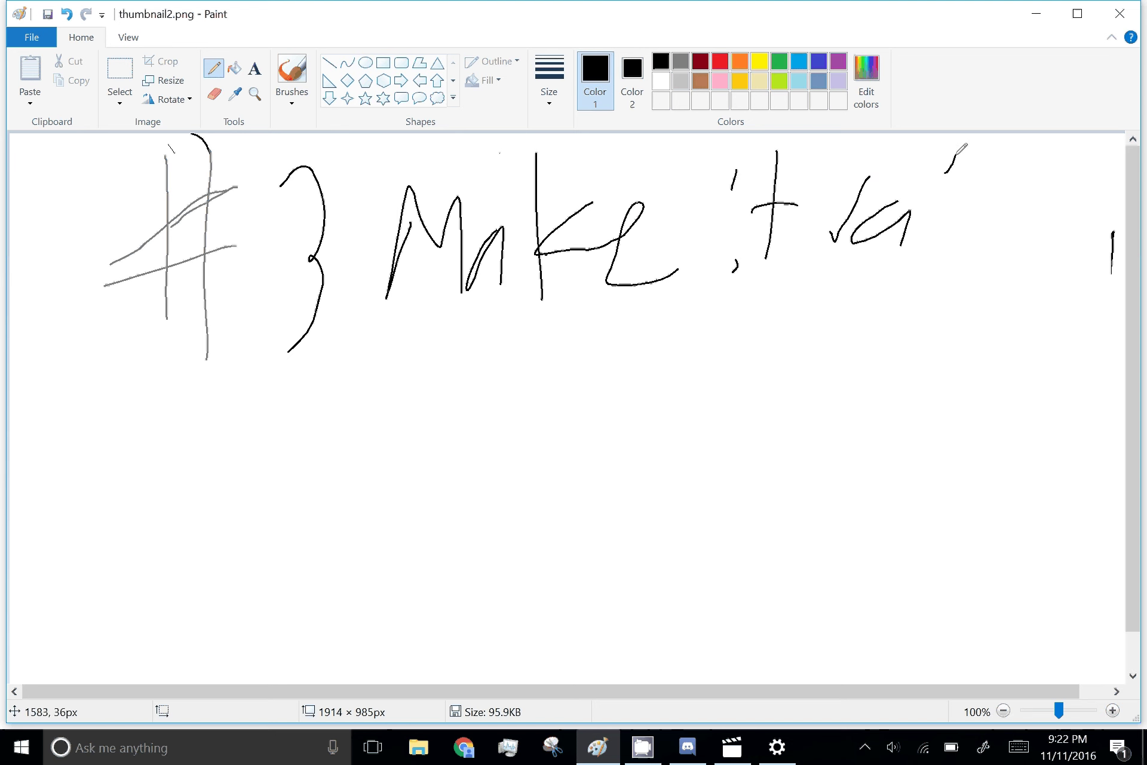
pyautogui.moveTo(961, 222); pyautogui.dragTo(945, 260)
pyautogui.moveTo(969, 251); pyautogui.dragTo(1021, 256)
pyautogui.moveTo(1058, 158); pyautogui.dragTo(1038, 224)
pyautogui.moveTo(1042, 252); pyautogui.dragTo(1048, 283)
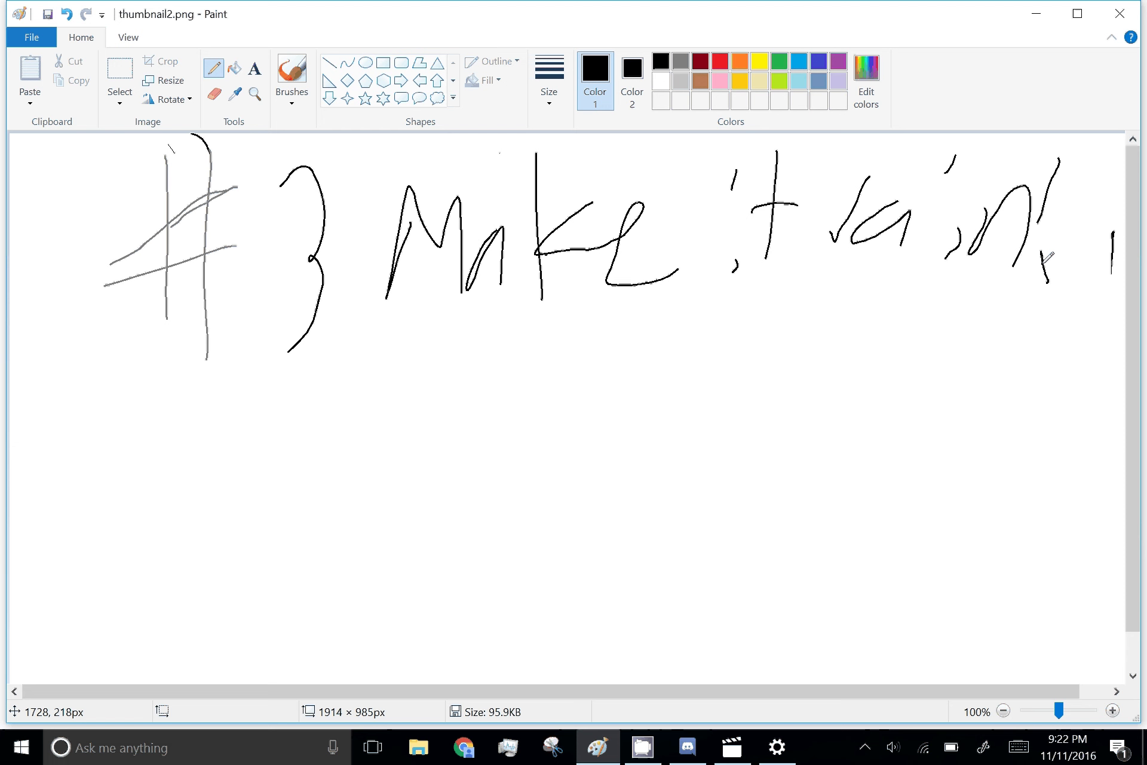
# Draw orange falling bills below the heading.
pyautogui.click(739, 61)
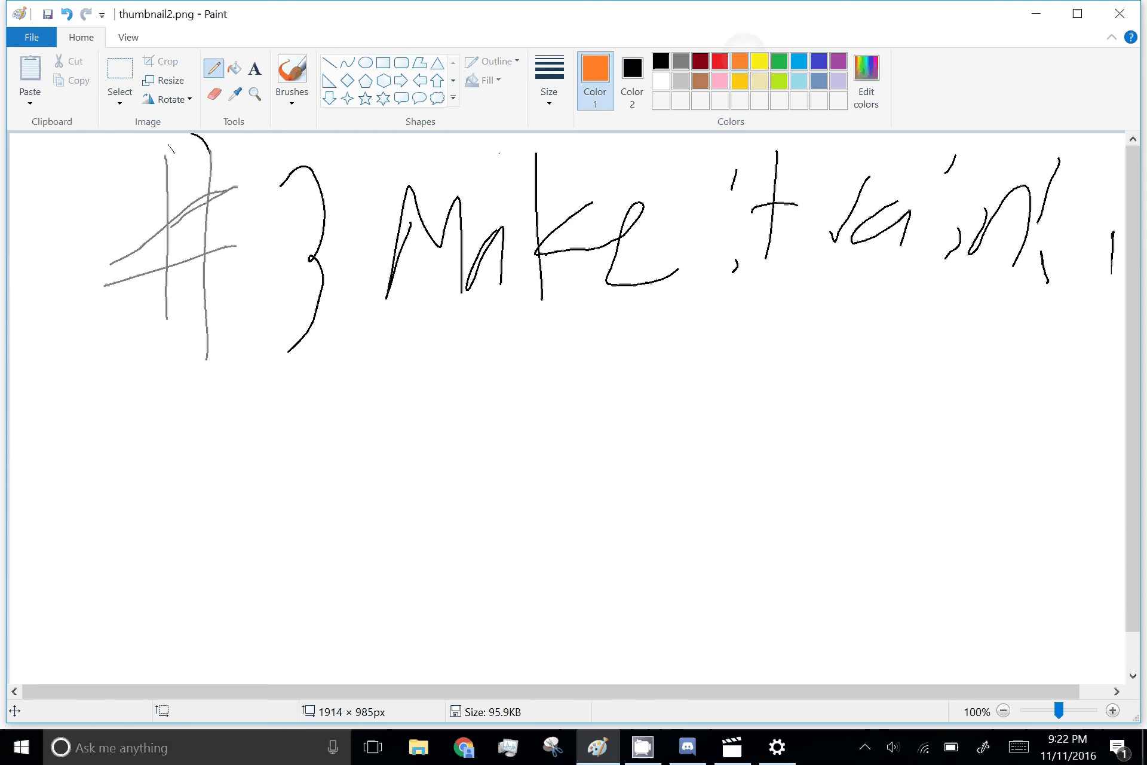
pyautogui.moveTo(485, 376); pyautogui.dragTo(461, 371)
pyautogui.moveTo(609, 352)
pyautogui.mouseDown()
pyautogui.moveTo(618, 369)
pyautogui.moveTo(610, 348)
pyautogui.mouseUp()
pyautogui.moveTo(545, 323)
pyautogui.mouseDown()
pyautogui.moveTo(480, 304)
pyautogui.moveTo(543, 335)
pyautogui.mouseUp()
# Draw a black stick figure under the bills.
pyautogui.click(660, 61)
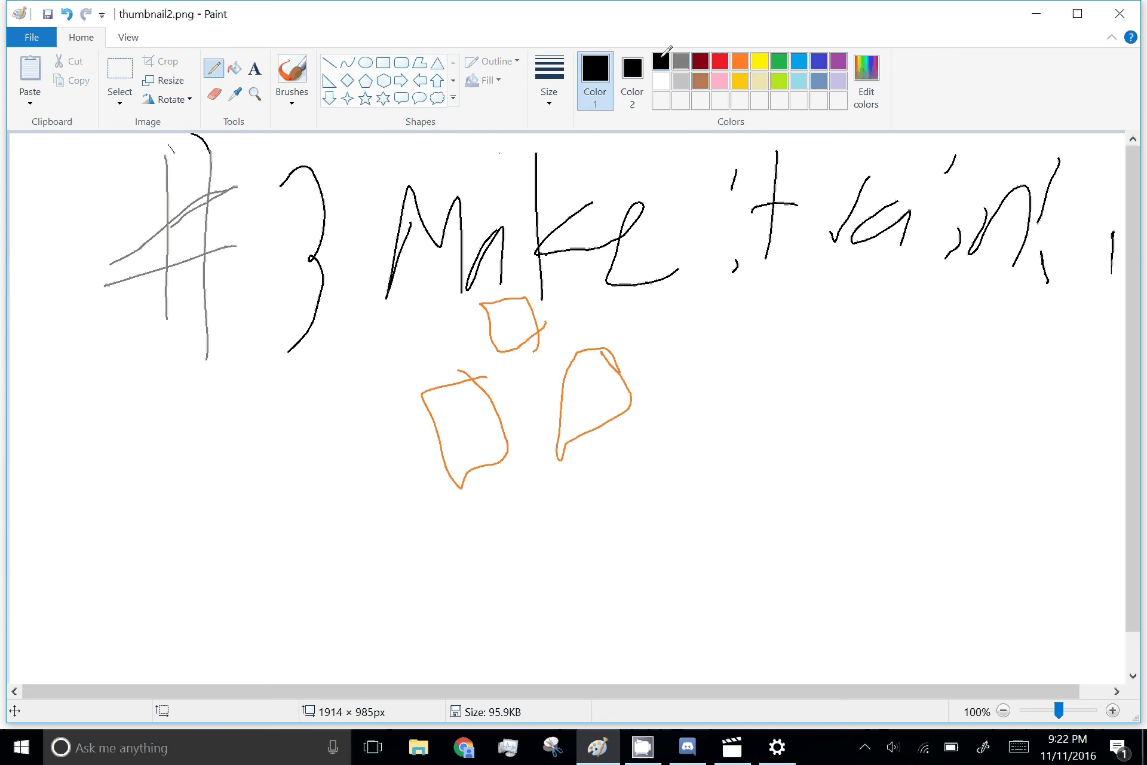
pyautogui.moveTo(540, 542); pyautogui.dragTo(532, 681)
pyautogui.moveTo(475, 524); pyautogui.dragTo(531, 591)
pyautogui.moveTo(543, 592); pyautogui.dragTo(616, 492)
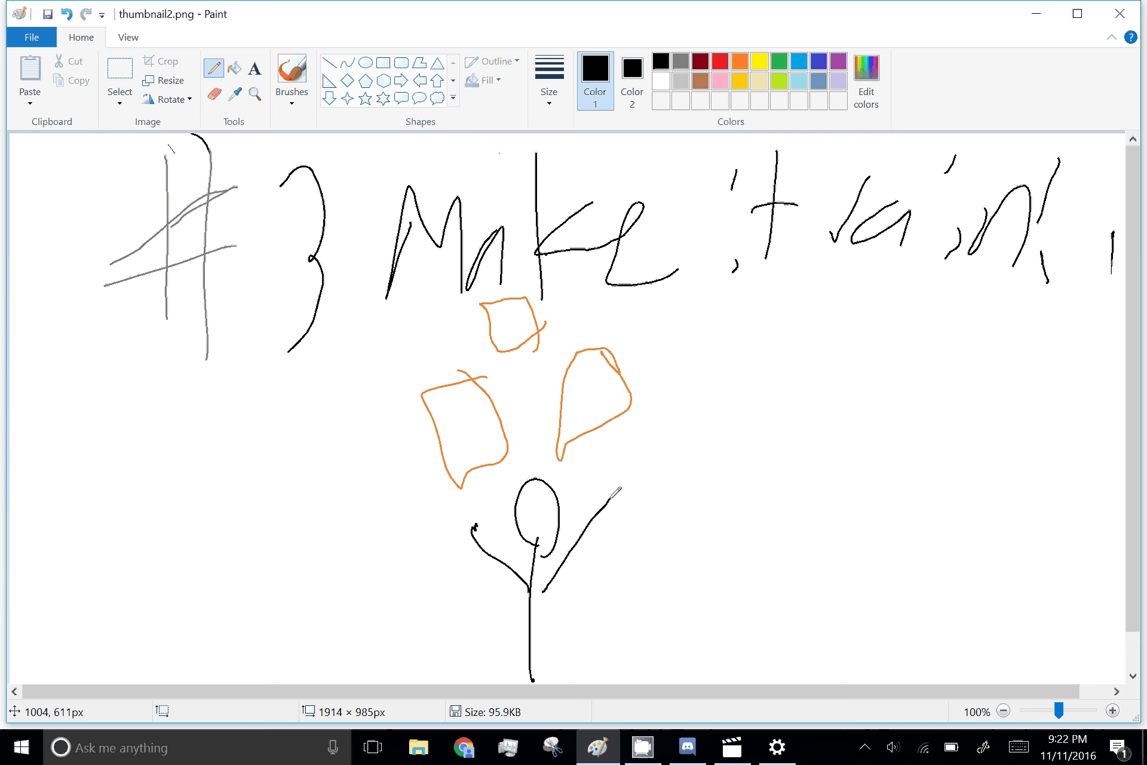
# Select the whole slide and drag it off to the left.
pyautogui.hotkey('ctrl', 'a')
pyautogui.moveTo(1092, 153)
pyautogui.mouseDown()
pyautogui.moveTo(1084, 383)
pyautogui.moveTo(197, 645)
pyautogui.moveTo(3, 664)
pyautogui.mouseUp()
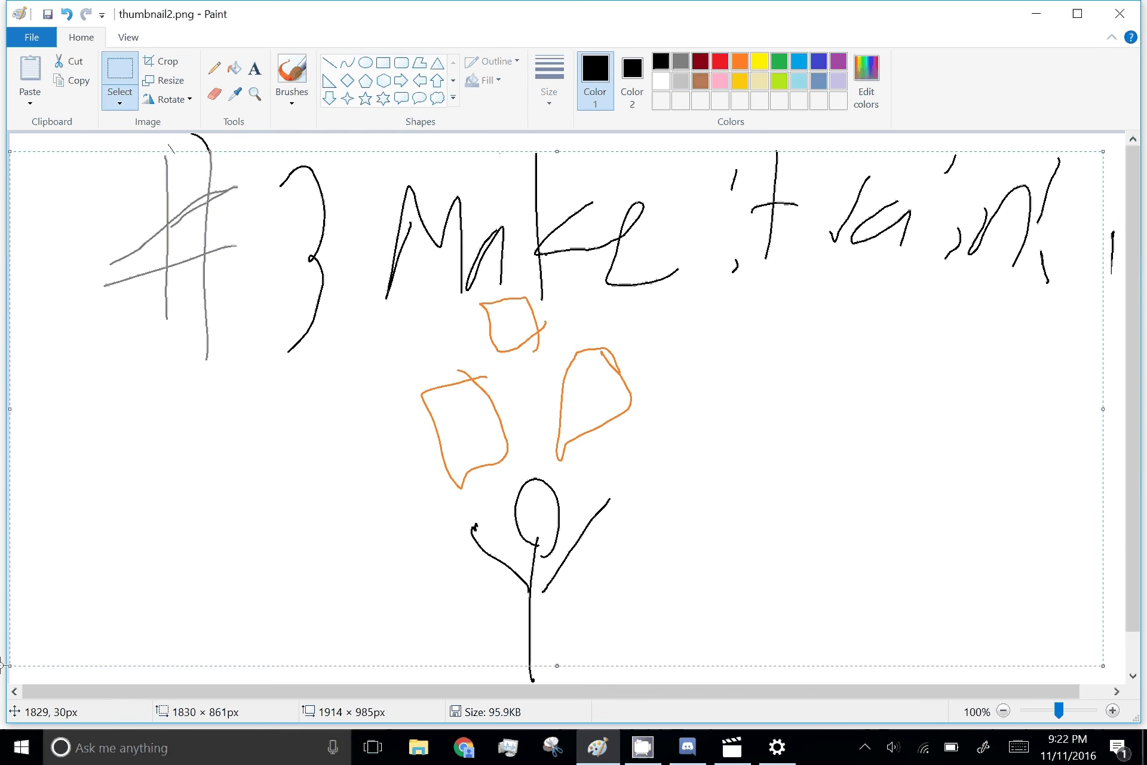
pyautogui.moveTo(1030, 350)
pyautogui.mouseDown()
pyautogui.moveTo(36, 345)
pyautogui.moveTo(2, 286)
pyautogui.mouseUp()
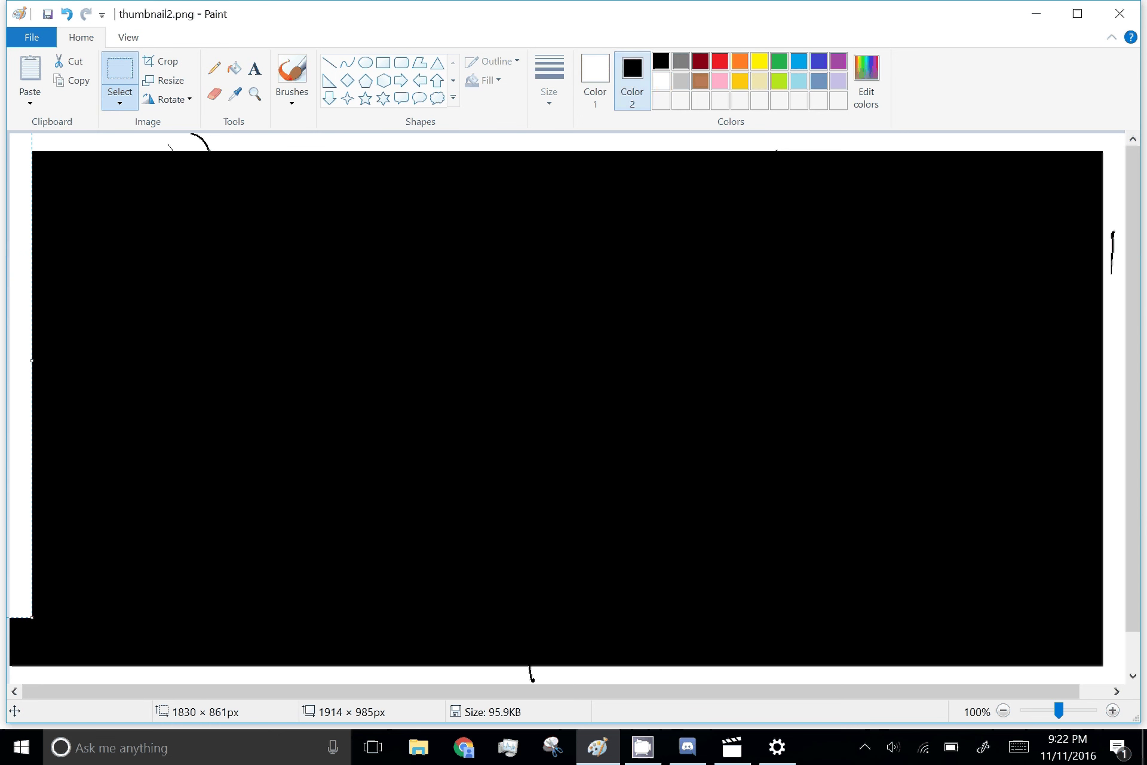
# Set Color 2 to white, trying grey first, then reactivate Color 1.
pyautogui.click(680, 81)
pyautogui.click(661, 80)
pyautogui.click(595, 80)
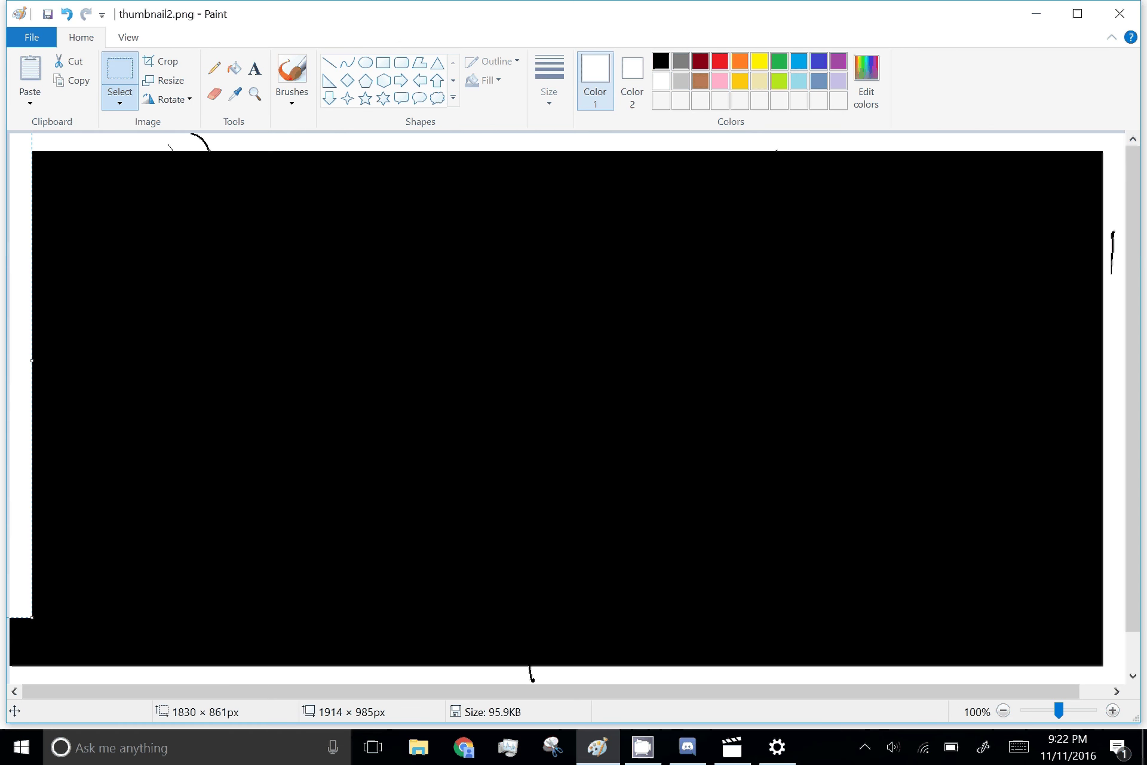
# Write '#2 Prank your' in white across the top of the black area.
pyautogui.moveTo(131, 185); pyautogui.dragTo(163, 344)
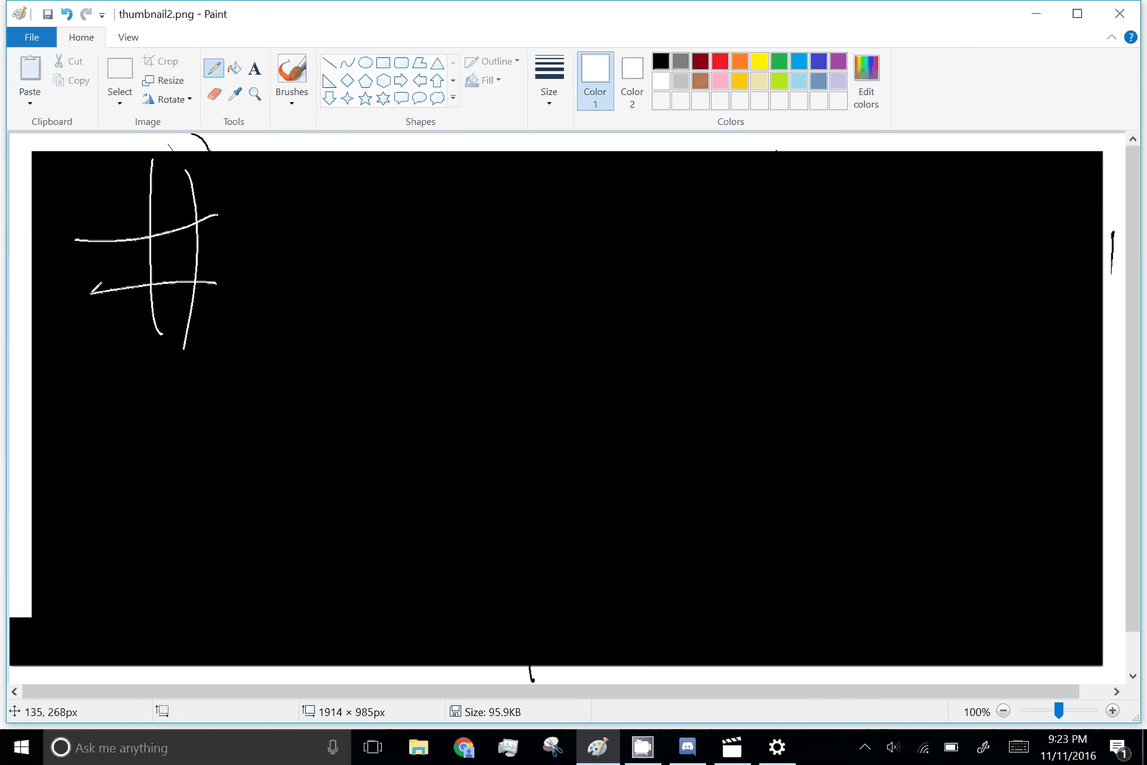
pyautogui.moveTo(269, 210); pyautogui.dragTo(392, 280)
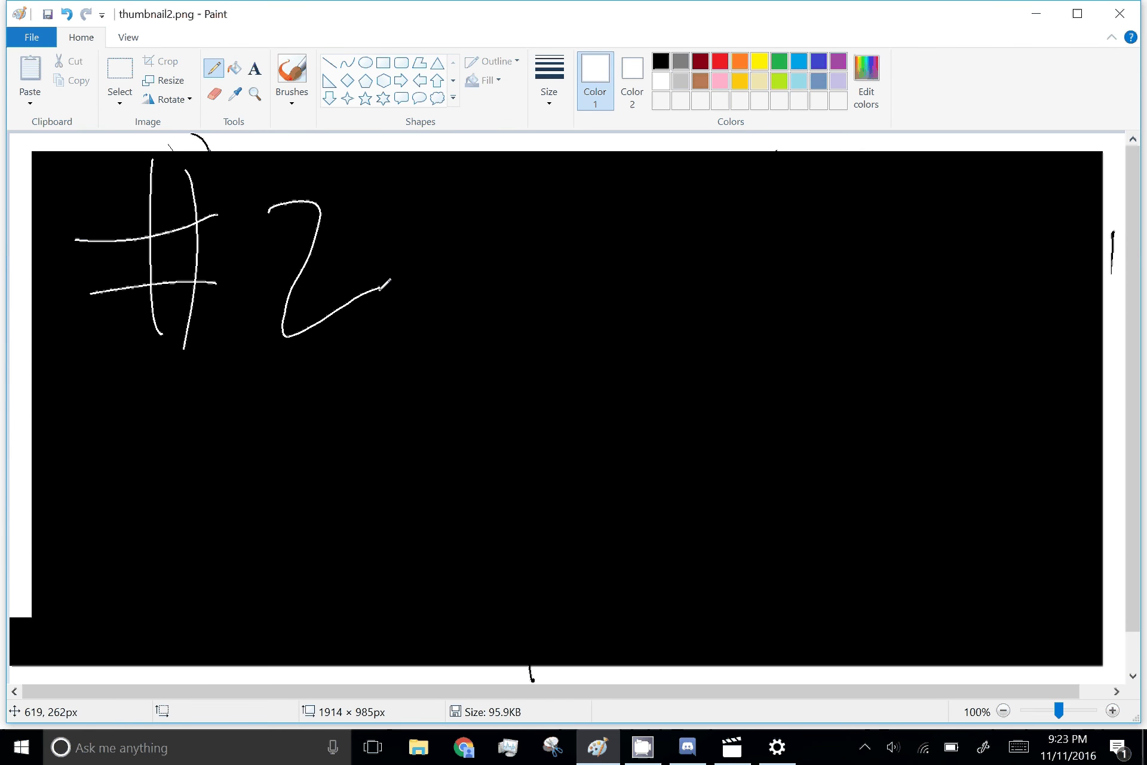
pyautogui.moveTo(458, 325)
pyautogui.mouseDown()
pyautogui.moveTo(484, 174)
pyautogui.moveTo(534, 309)
pyautogui.moveTo(631, 271)
pyautogui.moveTo(687, 295)
pyautogui.mouseUp()
pyautogui.moveTo(717, 160)
pyautogui.mouseDown()
pyautogui.moveTo(781, 257)
pyautogui.moveTo(855, 287)
pyautogui.moveTo(966, 181)
pyautogui.moveTo(990, 287)
pyautogui.mouseUp()
pyautogui.moveTo(1023, 159); pyautogui.dragTo(990, 269)
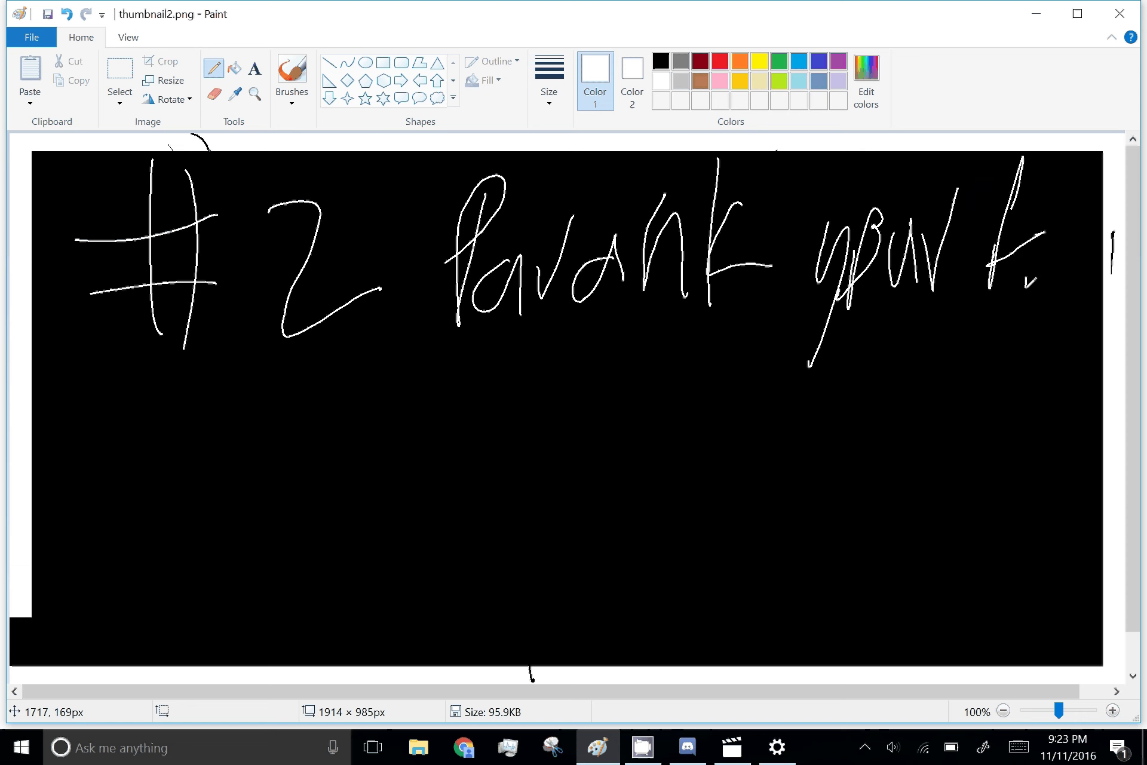
pyautogui.moveTo(1060, 206)
pyautogui.mouseDown()
pyautogui.moveTo(1048, 264)
pyautogui.moveTo(1084, 286)
pyautogui.moveTo(1039, 367)
pyautogui.mouseUp()
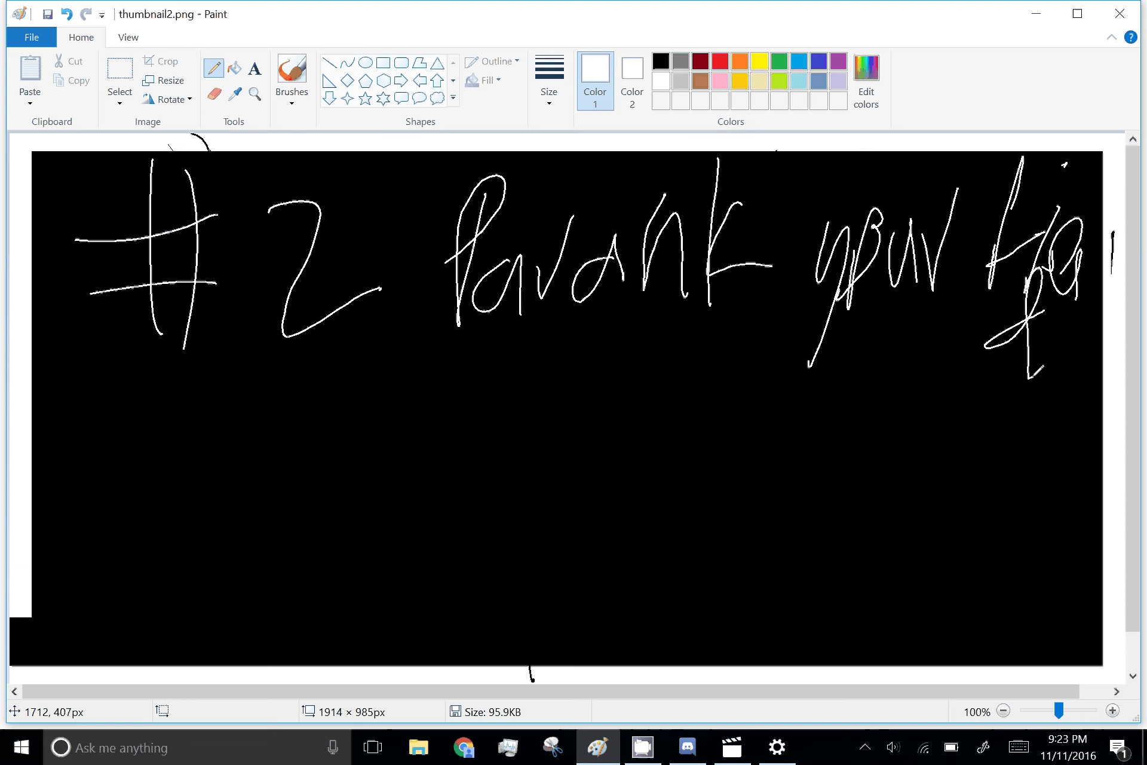
pyautogui.moveTo(1066, 312); pyautogui.dragTo(1030, 363)
# Draw the left white stick figure with arms, and a money note above it.
pyautogui.moveTo(357, 522); pyautogui.dragTo(341, 640)
pyautogui.moveTo(283, 523); pyautogui.dragTo(333, 569)
pyautogui.moveTo(346, 578); pyautogui.dragTo(405, 527)
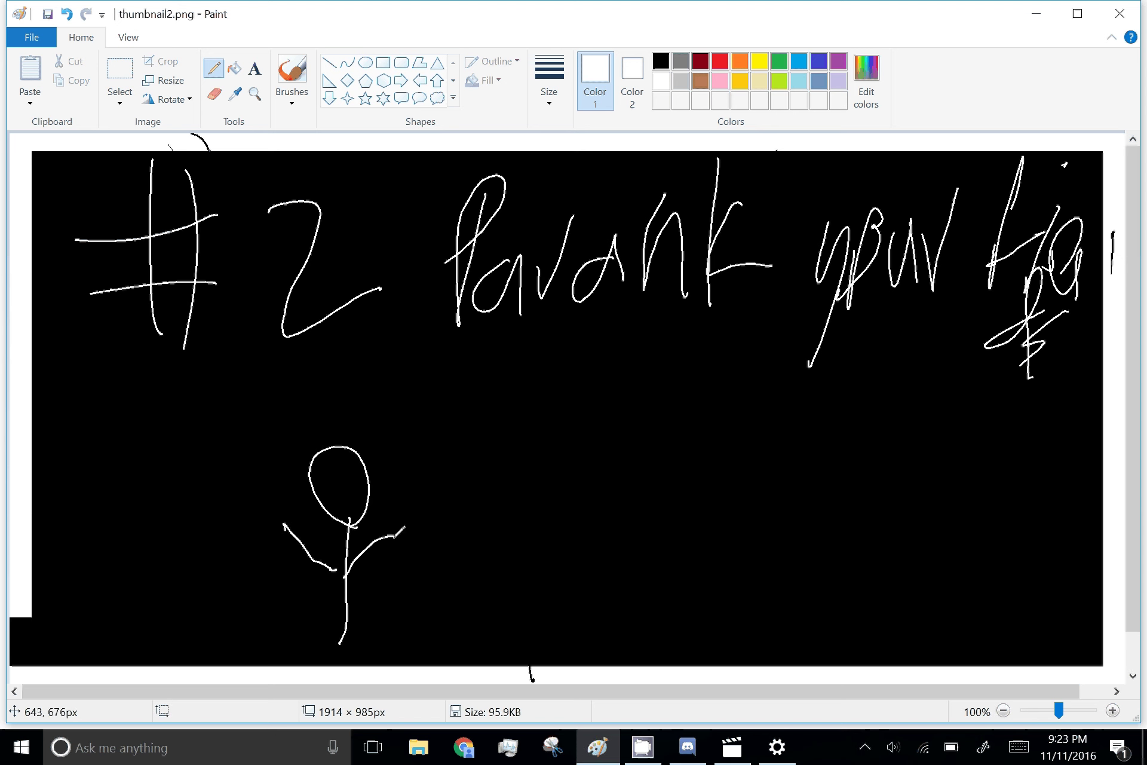
pyautogui.moveTo(385, 463)
pyautogui.mouseDown()
pyautogui.moveTo(408, 402)
pyautogui.moveTo(448, 419)
pyautogui.moveTo(439, 393)
pyautogui.moveTo(489, 382)
pyautogui.moveTo(448, 481)
pyautogui.mouseUp()
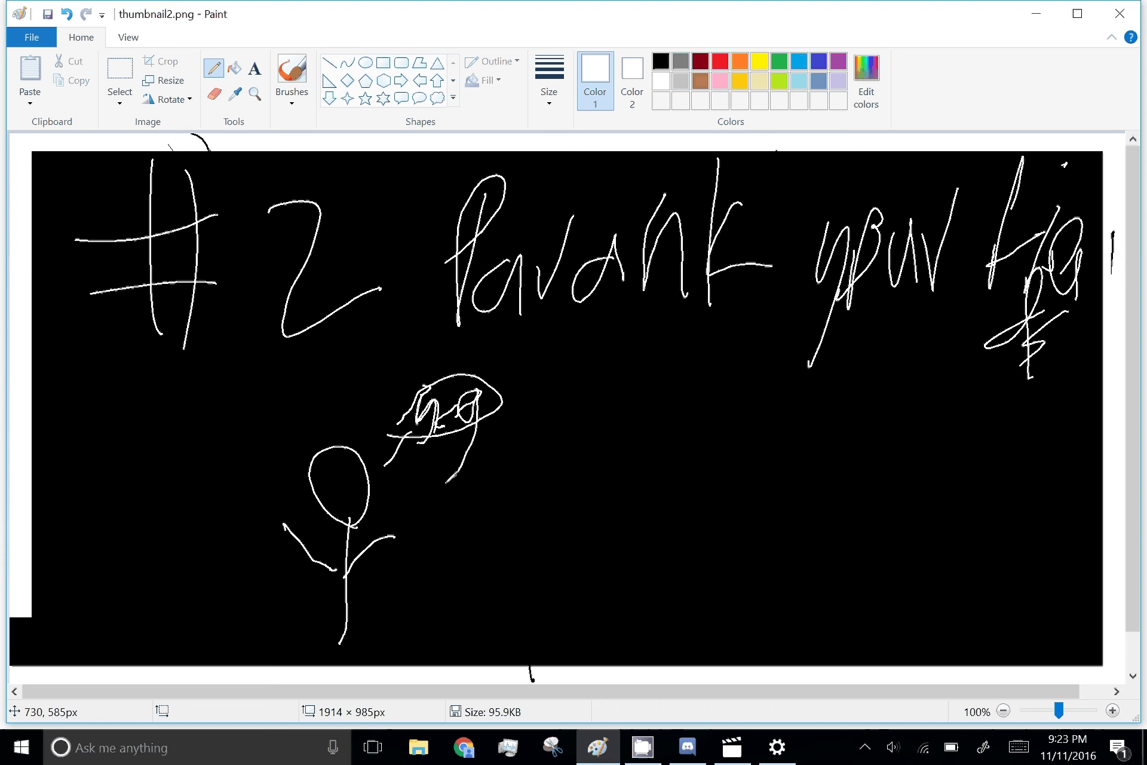
# Draw the right white stick figure and a line linking the left figure to the car bubble.
pyautogui.moveTo(645, 438); pyautogui.dragTo(650, 443)
pyautogui.moveTo(651, 490); pyautogui.dragTo(647, 625)
pyautogui.moveTo(605, 494); pyautogui.dragTo(634, 533)
pyautogui.moveTo(661, 537); pyautogui.dragTo(703, 492)
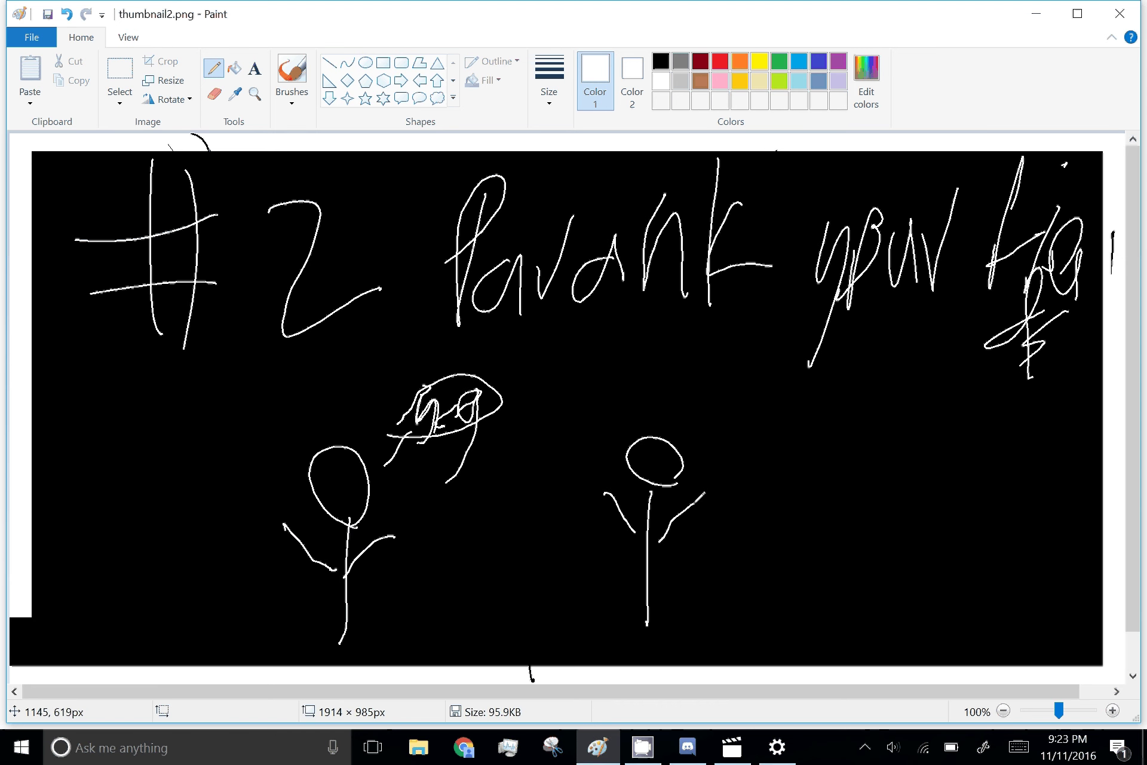
pyautogui.moveTo(367, 483)
pyautogui.mouseDown()
pyautogui.moveTo(486, 494)
pyautogui.moveTo(490, 506)
pyautogui.moveTo(551, 470)
pyautogui.mouseUp()
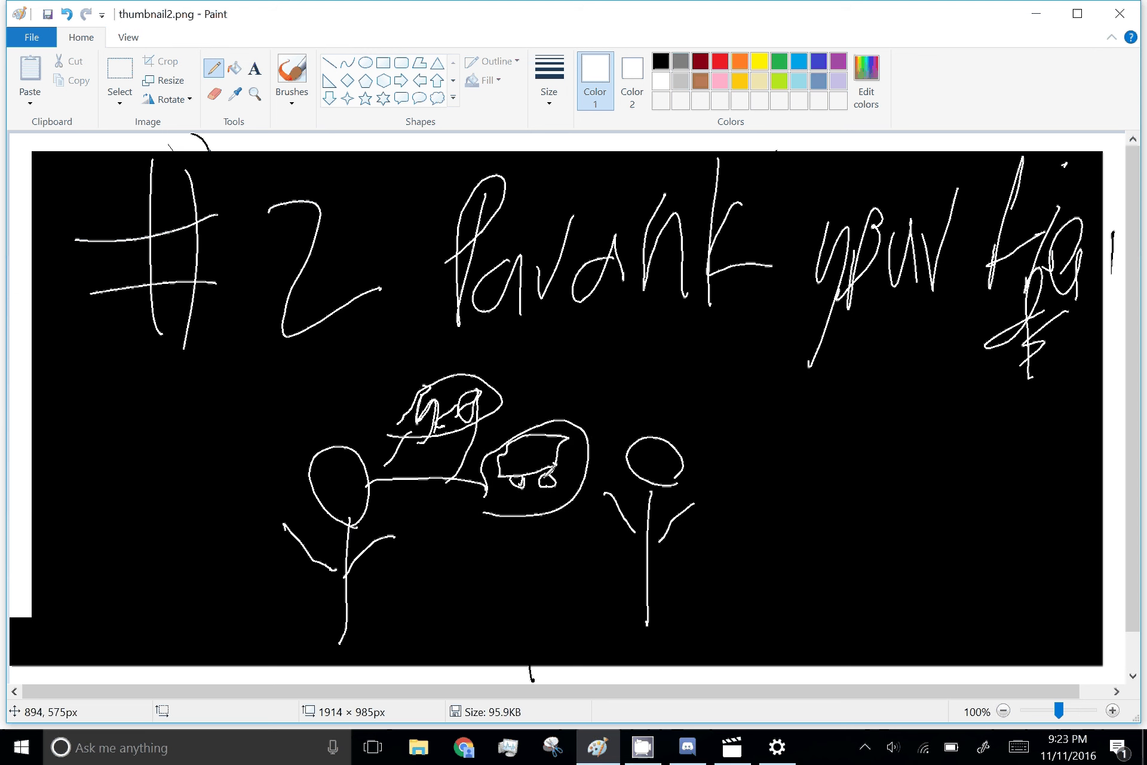
# Add small brown and pink strokes between the figures, then a white speech bubble above the left one.
pyautogui.click(701, 80)
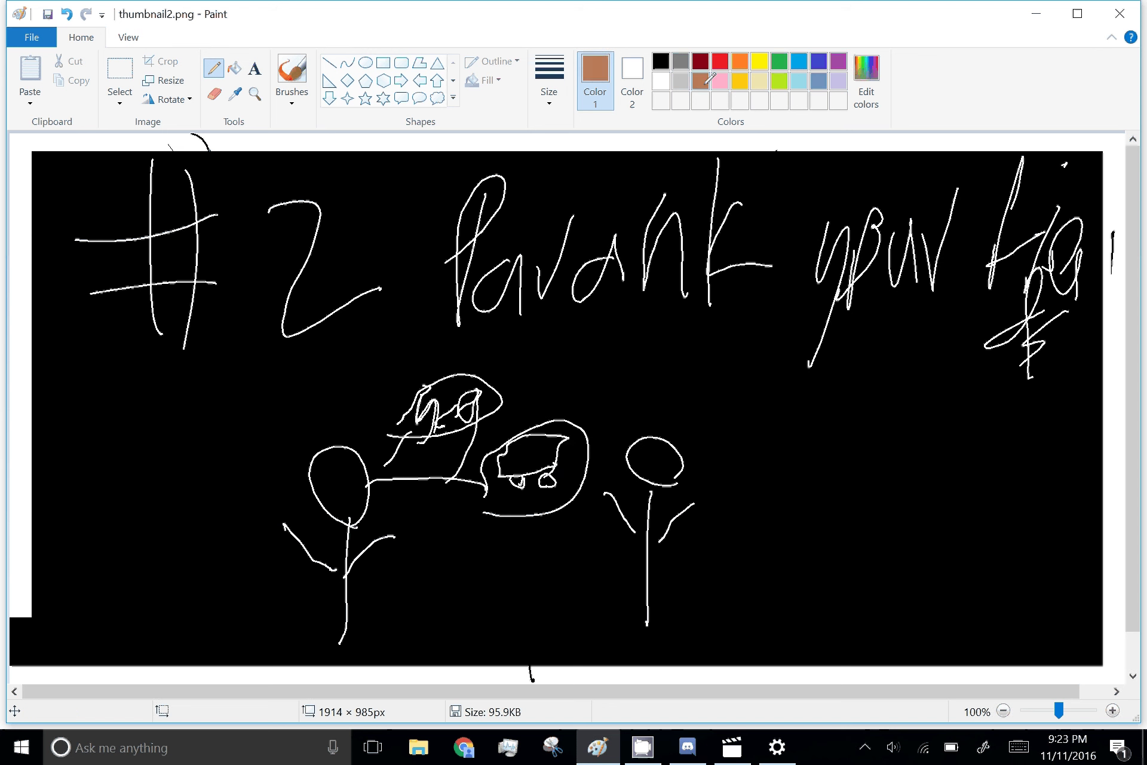
pyautogui.moveTo(696, 491)
pyautogui.mouseDown()
pyautogui.moveTo(722, 519)
pyautogui.moveTo(752, 478)
pyautogui.moveTo(694, 487)
pyautogui.mouseUp()
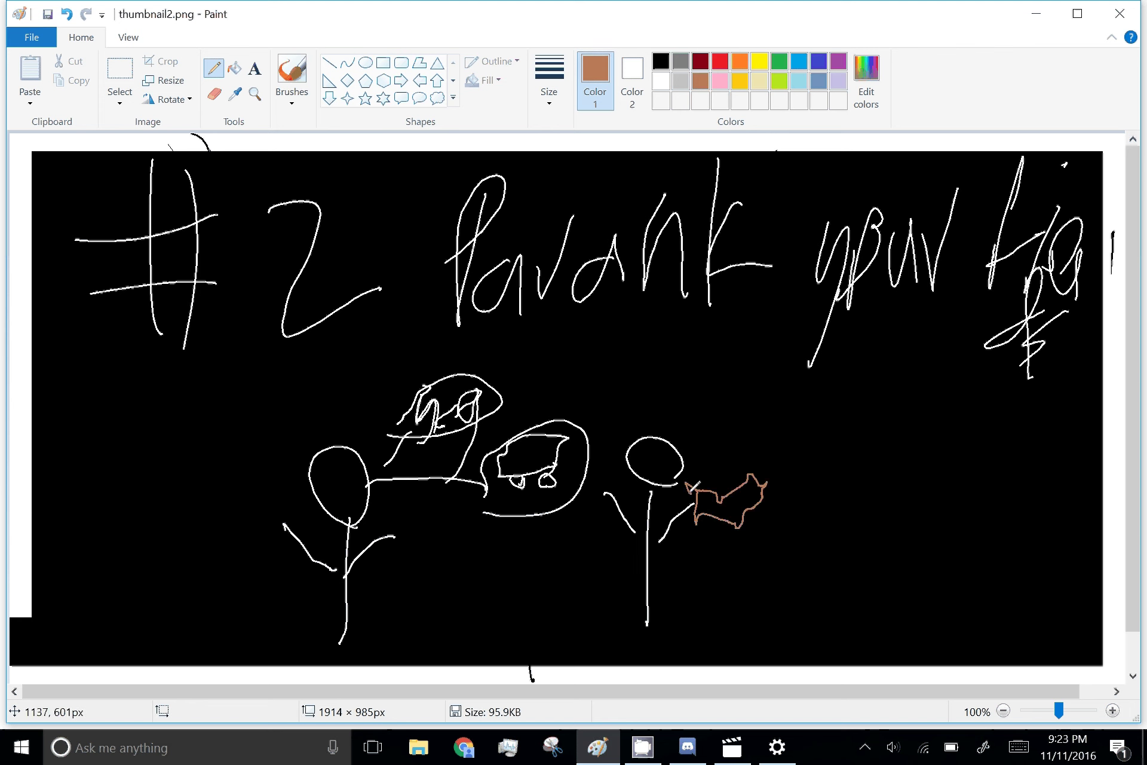
pyautogui.click(740, 61)
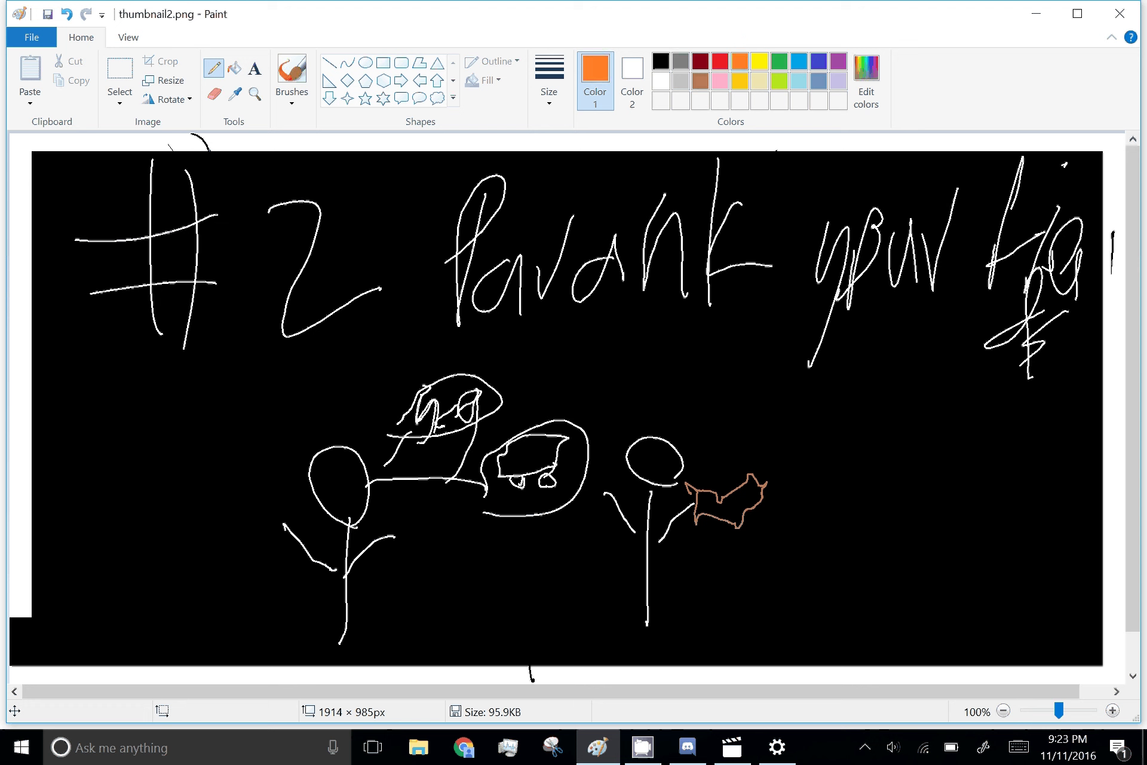
pyautogui.click(719, 81)
pyautogui.moveTo(608, 488)
pyautogui.mouseDown()
pyautogui.moveTo(568, 490)
pyautogui.moveTo(593, 491)
pyautogui.mouseUp()
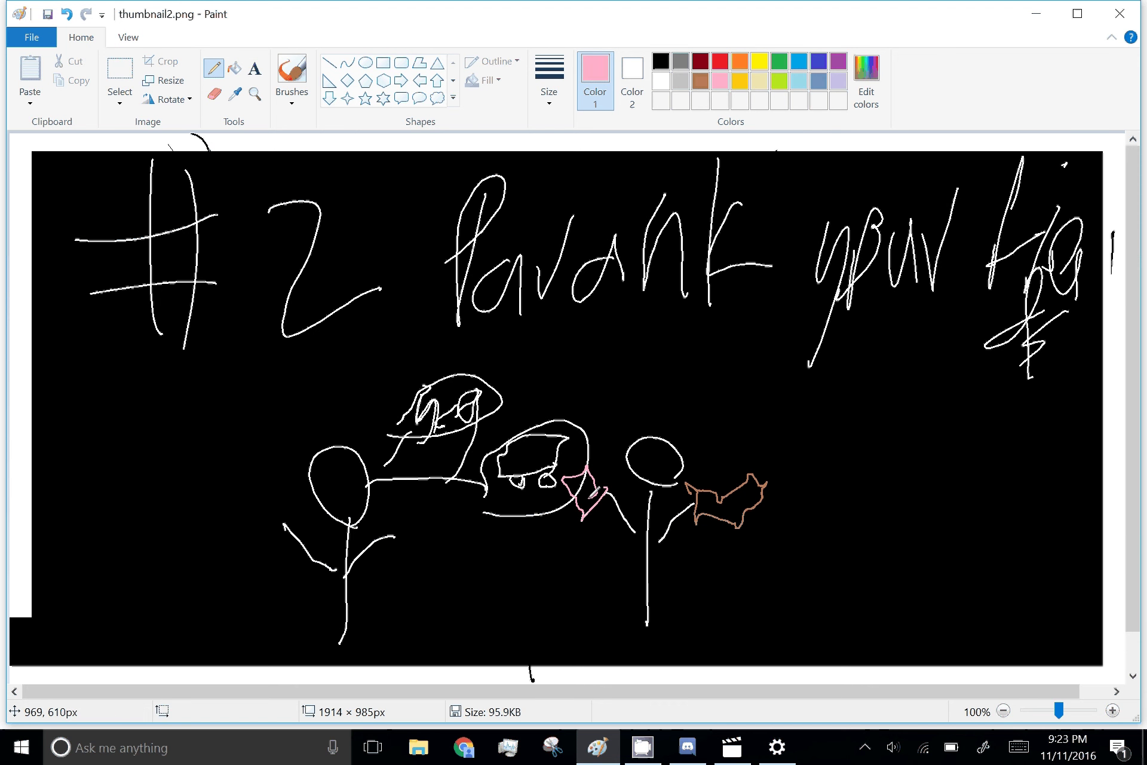
pyautogui.click(661, 81)
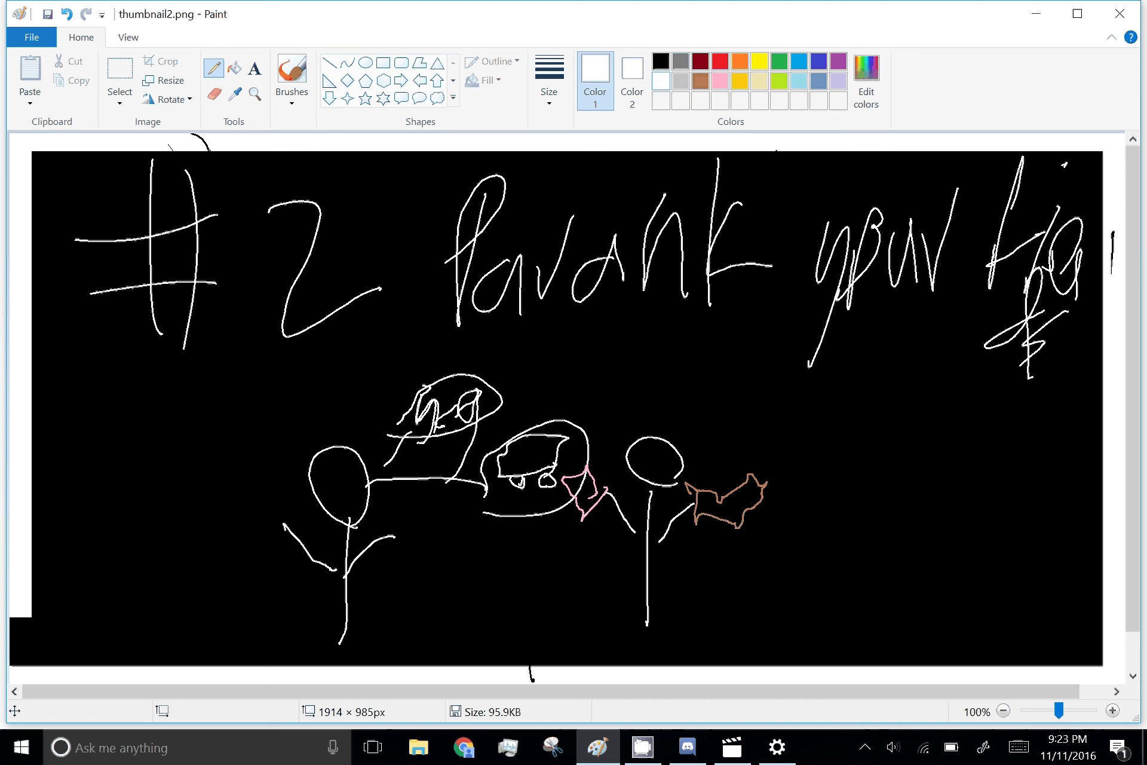
pyautogui.moveTo(325, 445)
pyautogui.mouseDown()
pyautogui.moveTo(328, 394)
pyautogui.moveTo(387, 347)
pyautogui.moveTo(275, 367)
pyautogui.moveTo(321, 392)
pyautogui.moveTo(359, 340)
pyautogui.moveTo(377, 402)
pyautogui.mouseUp()
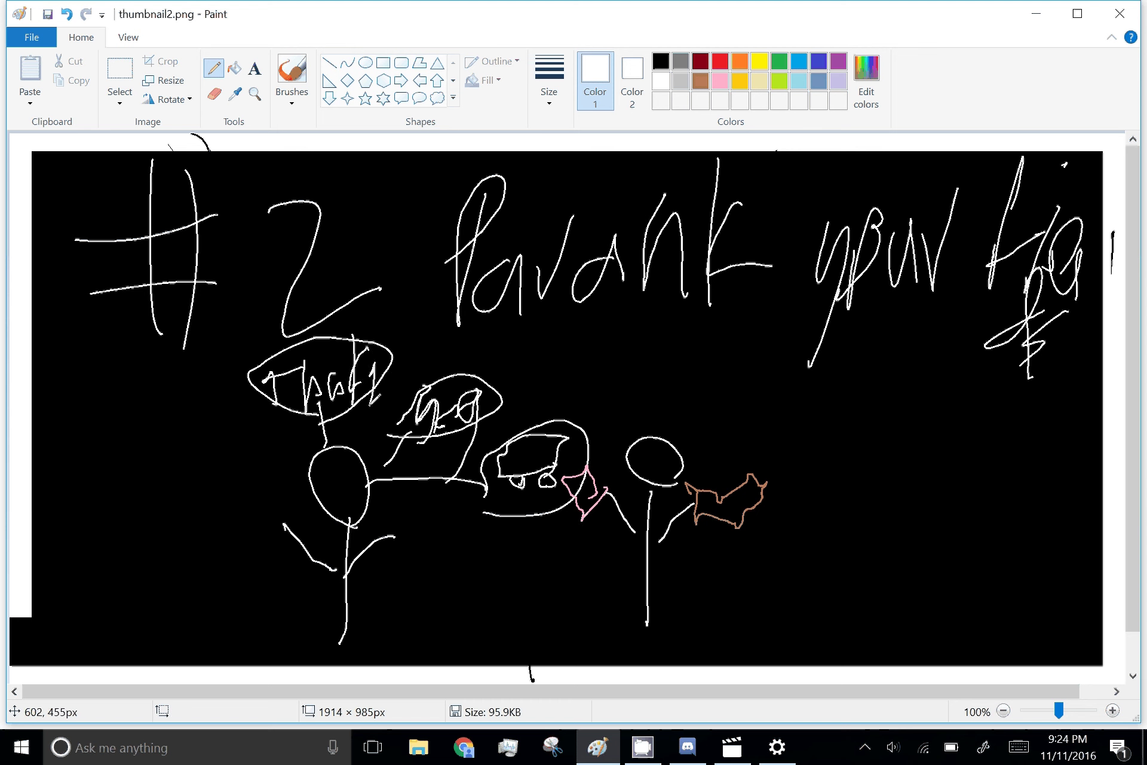
# Rectangle-select the right-hand scene and drag it off to the right.
pyautogui.click(120, 72)
pyautogui.moveTo(760, 424); pyautogui.dragTo(521, 634)
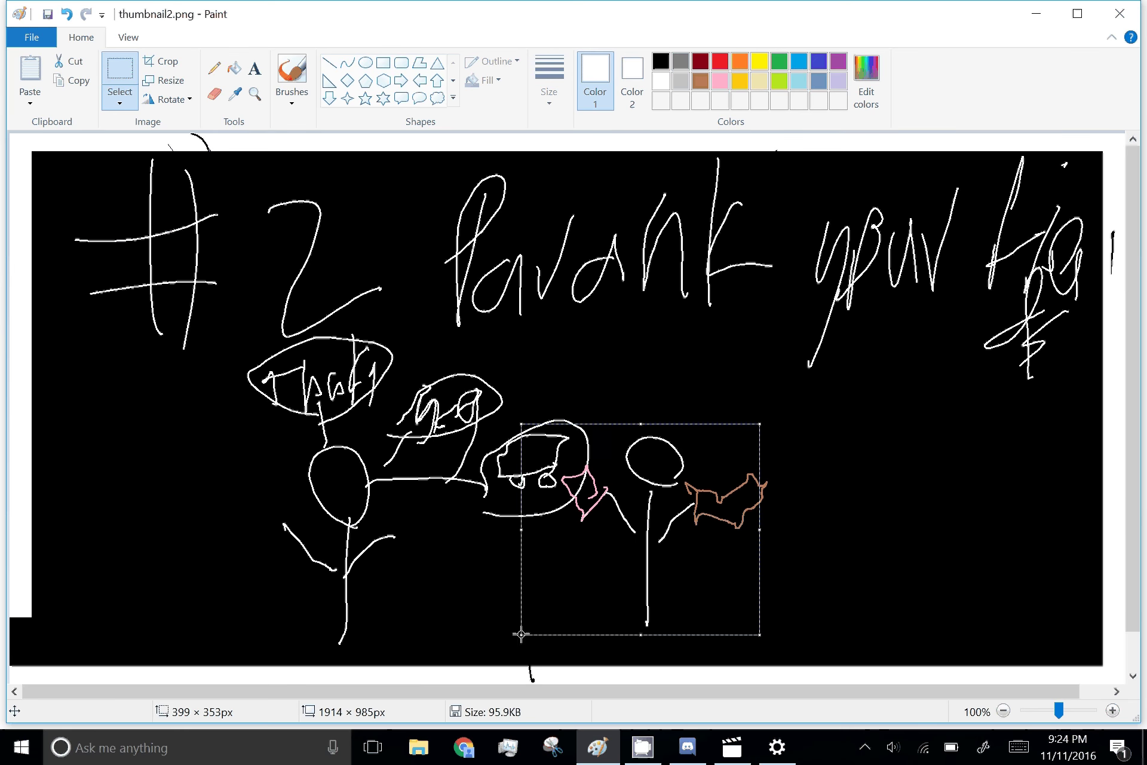
pyautogui.moveTo(636, 537); pyautogui.dragTo(1130, 540)
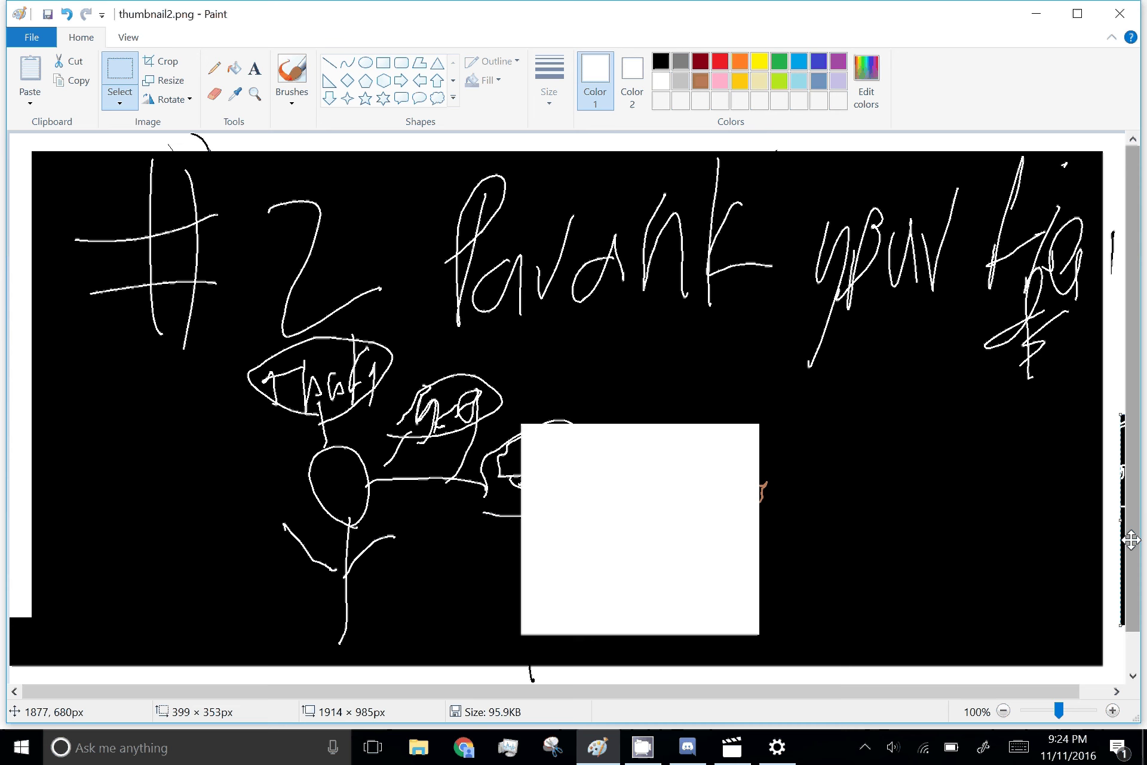
# Pencil a black truck with two wheels and a body in the white area.
pyautogui.click(591, 564)
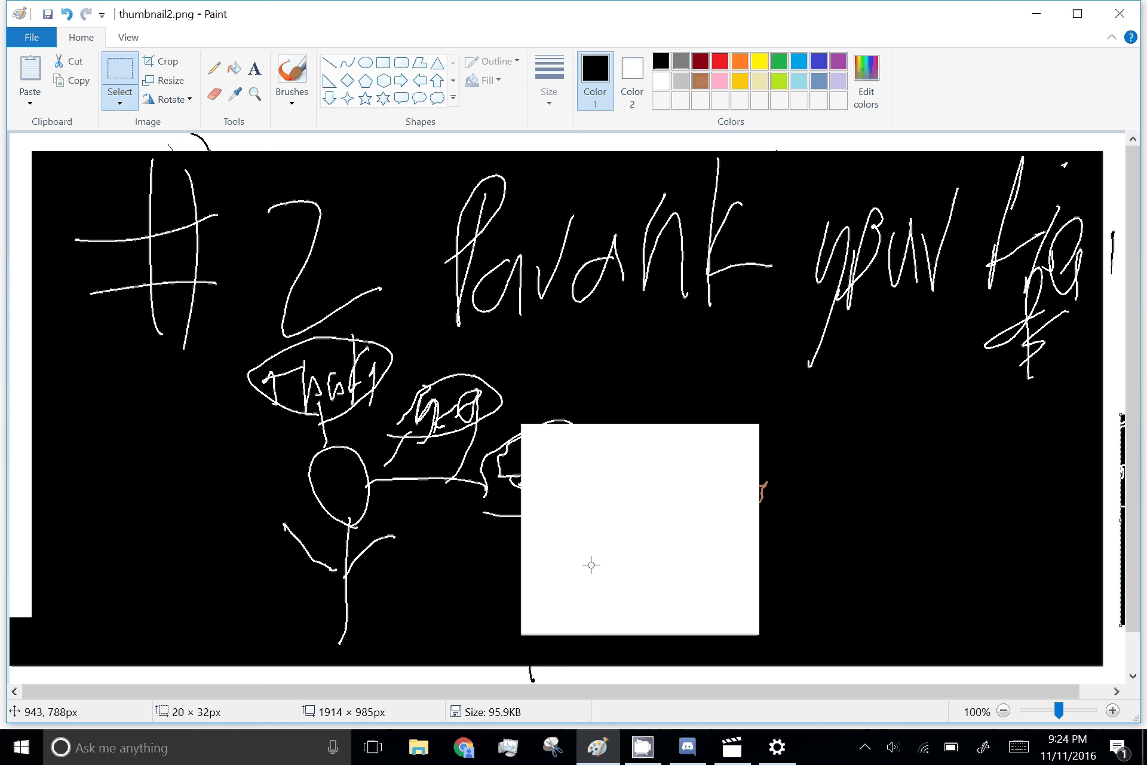
pyautogui.click(213, 70)
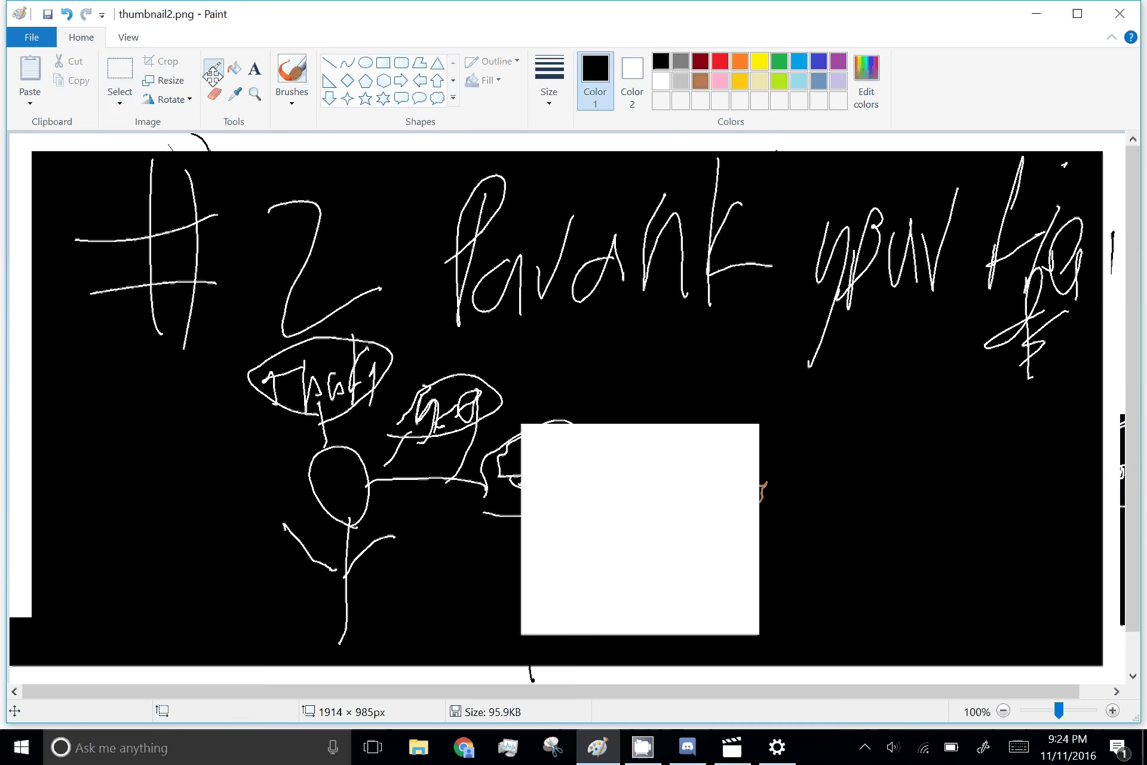
pyautogui.moveTo(585, 598); pyautogui.dragTo(602, 618)
pyautogui.moveTo(745, 538); pyautogui.dragTo(715, 605)
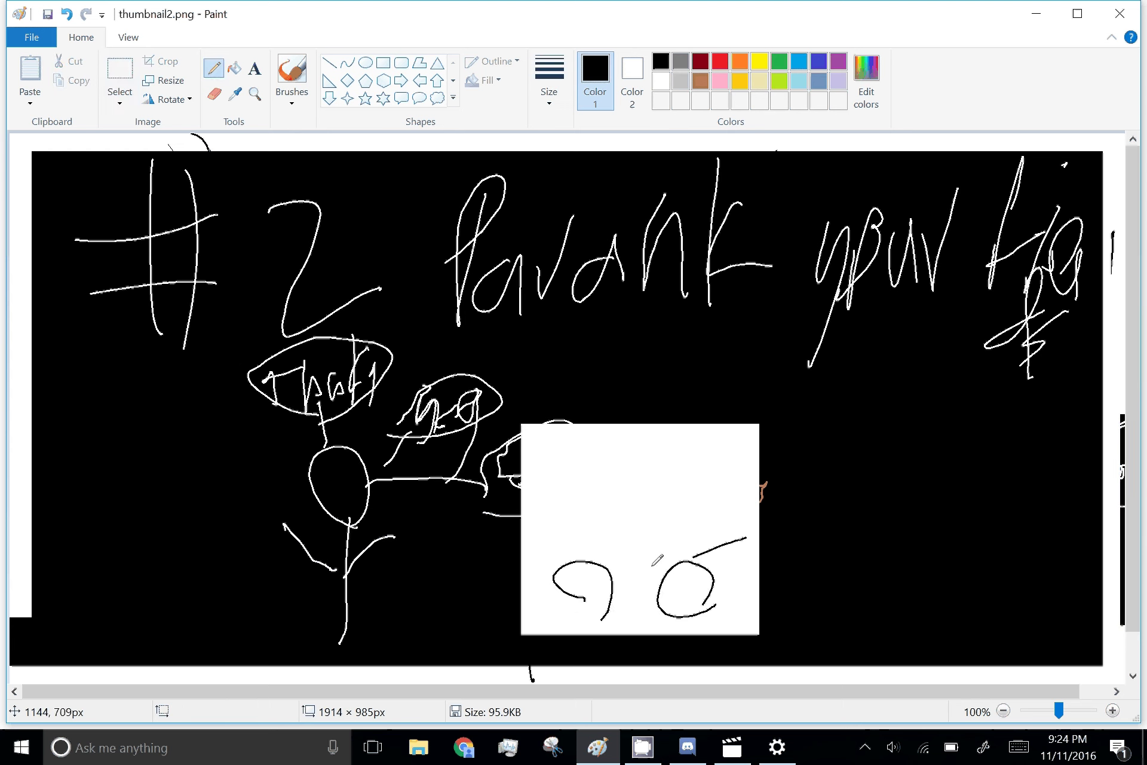
pyautogui.moveTo(657, 560); pyautogui.dragTo(735, 546)
pyautogui.moveTo(735, 474)
pyautogui.mouseDown()
pyautogui.moveTo(598, 497)
pyautogui.moveTo(602, 461)
pyautogui.mouseUp()
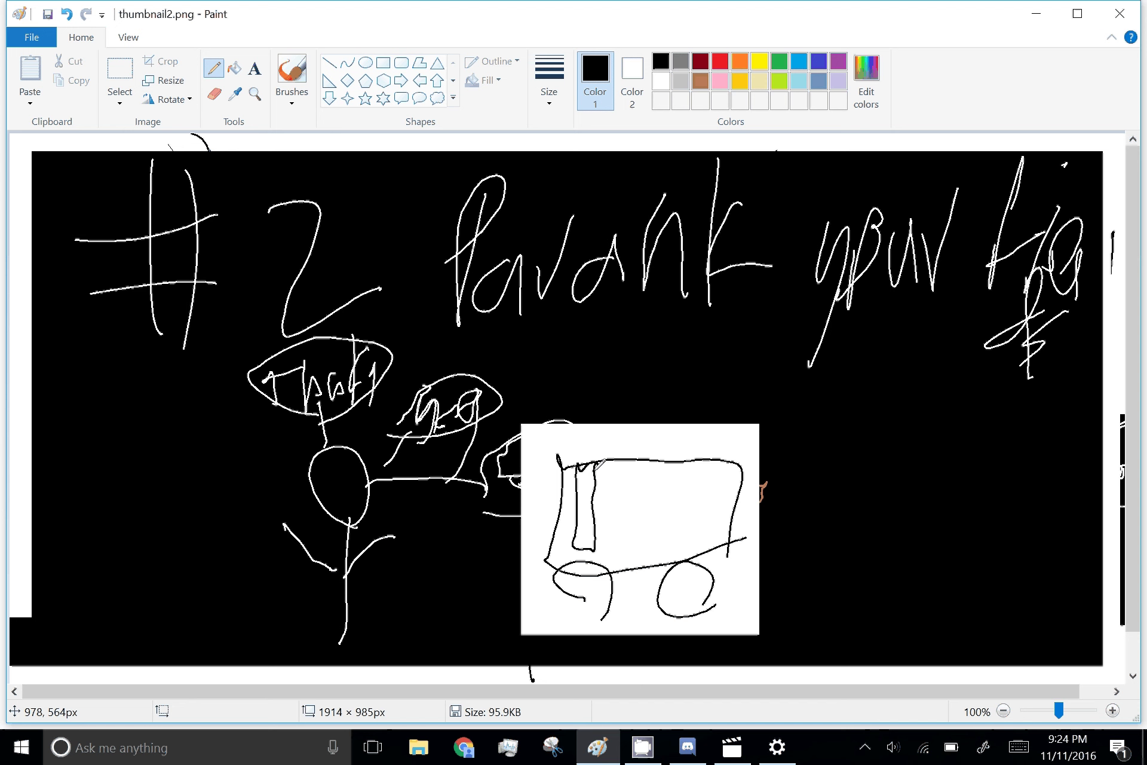
# Draw a turquoise face with eyes inside the left stick figure's head.
pyautogui.click(798, 61)
pyautogui.moveTo(326, 469)
pyautogui.mouseDown()
pyautogui.moveTo(353, 476)
pyautogui.moveTo(358, 510)
pyautogui.moveTo(373, 481)
pyautogui.moveTo(353, 484)
pyautogui.mouseUp()
pyautogui.click(330, 490)
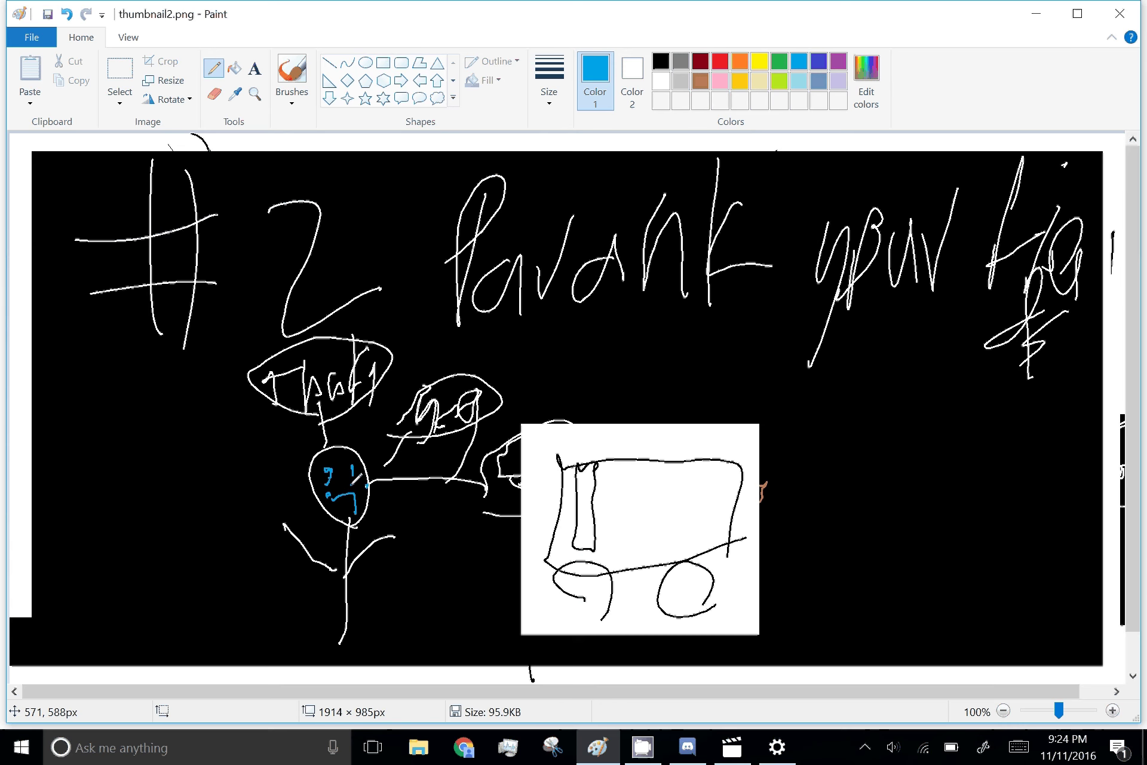
# Rectangle-select the entire #2 prank drawing and drag it off the canvas.
pyautogui.click(120, 100)
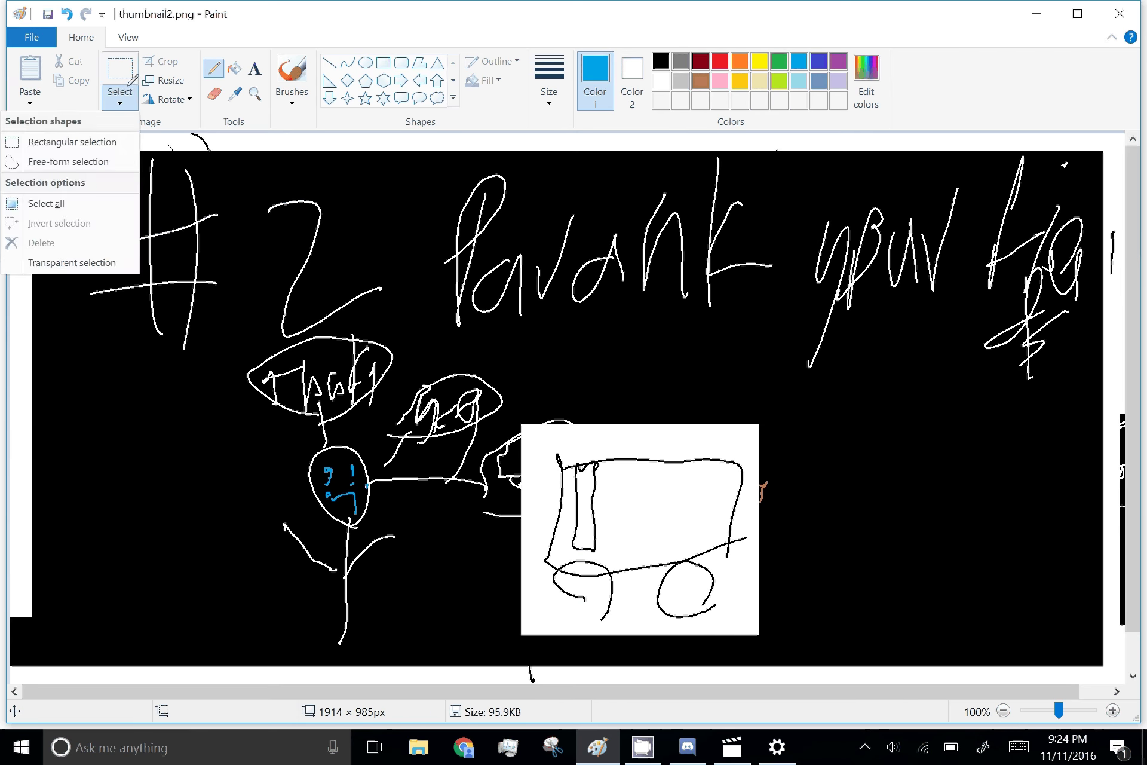
pyautogui.click(71, 142)
pyautogui.moveTo(1100, 146)
pyautogui.mouseDown()
pyautogui.moveTo(659, 715)
pyautogui.moveTo(4, 685)
pyautogui.mouseUp()
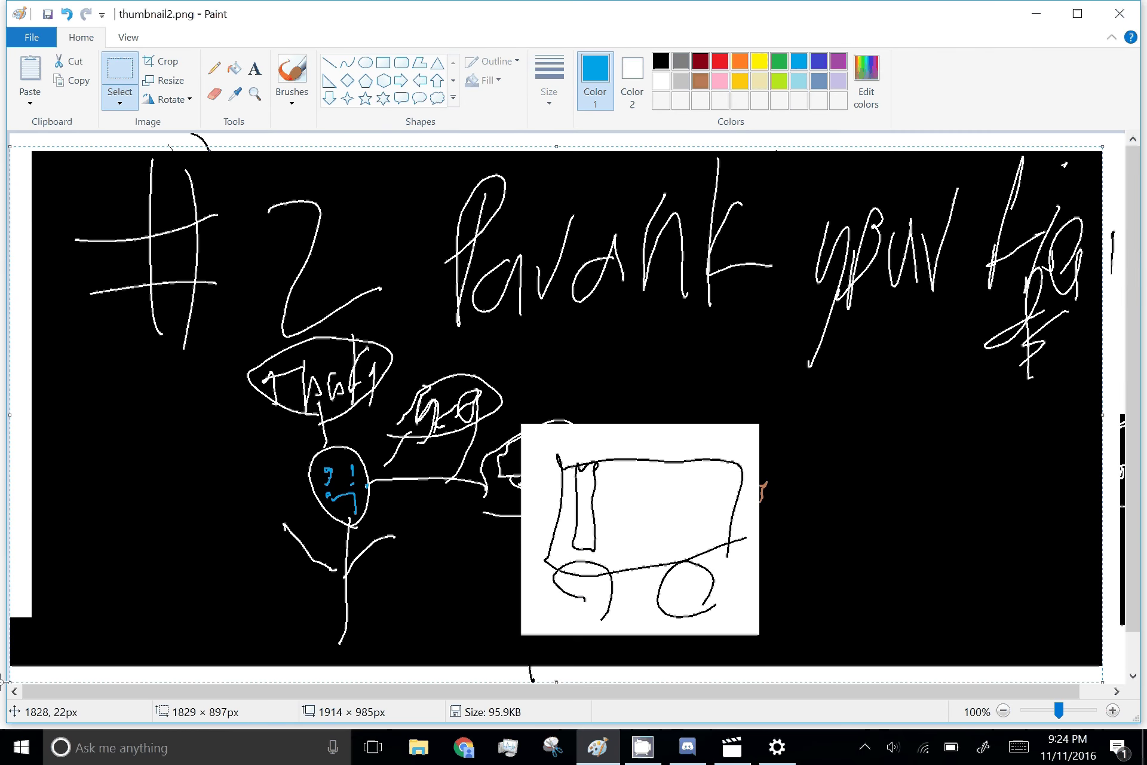
pyautogui.moveTo(904, 436)
pyautogui.mouseDown()
pyautogui.moveTo(71, 392)
pyautogui.moveTo(3, 348)
pyautogui.moveTo(2, 208)
pyautogui.mouseUp()
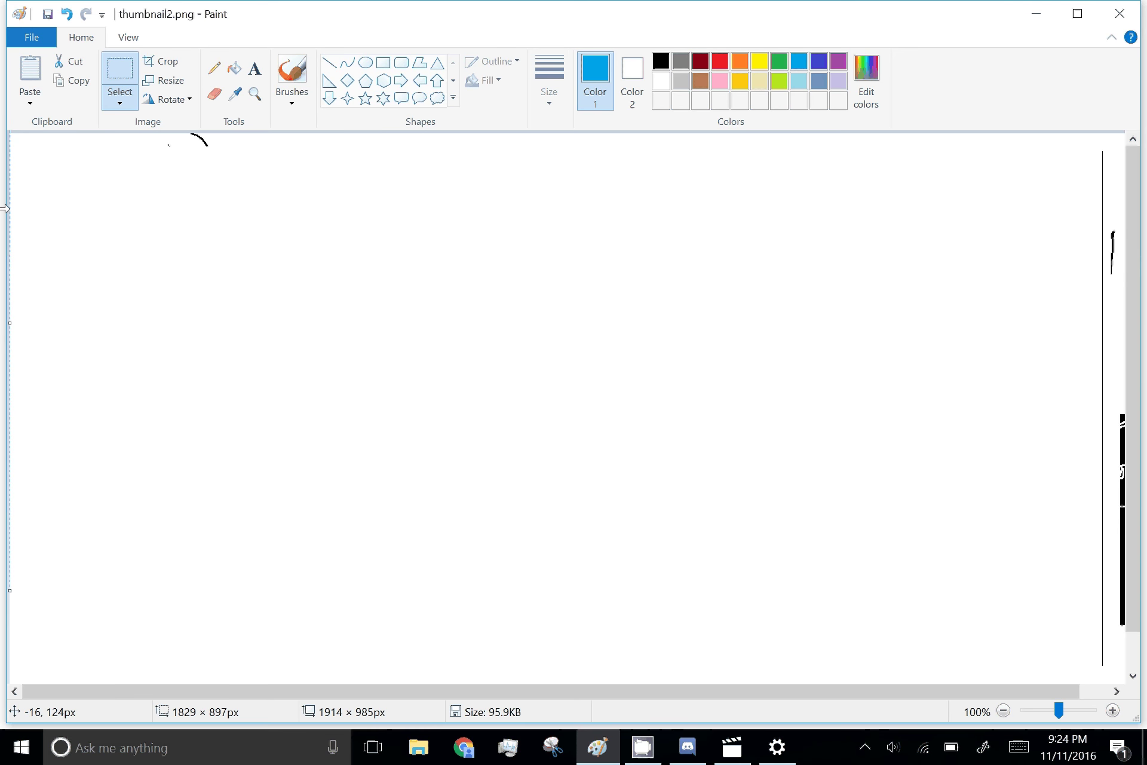
pyautogui.click(213, 68)
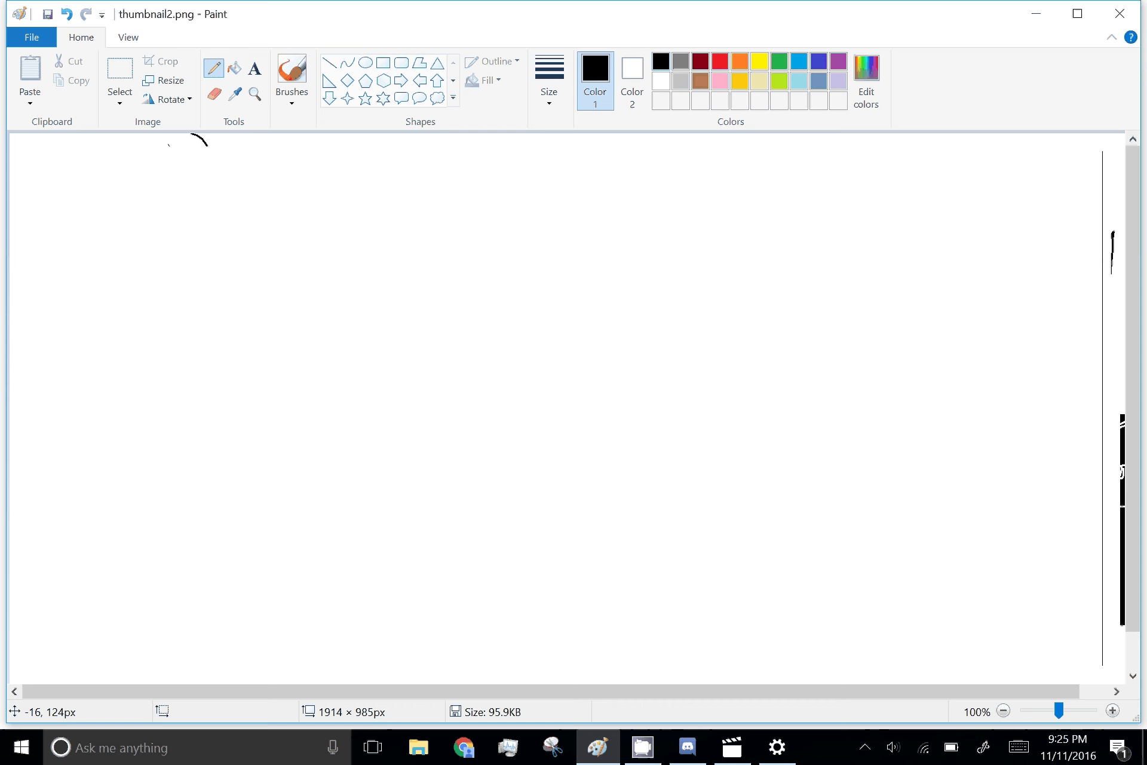
# Handwrite '#1 Make' in black at the top left of the canvas.
pyautogui.moveTo(131, 171)
pyautogui.mouseDown()
pyautogui.moveTo(119, 312)
pyautogui.moveTo(163, 300)
pyautogui.mouseUp()
pyautogui.moveTo(183, 204); pyautogui.dragTo(52, 248)
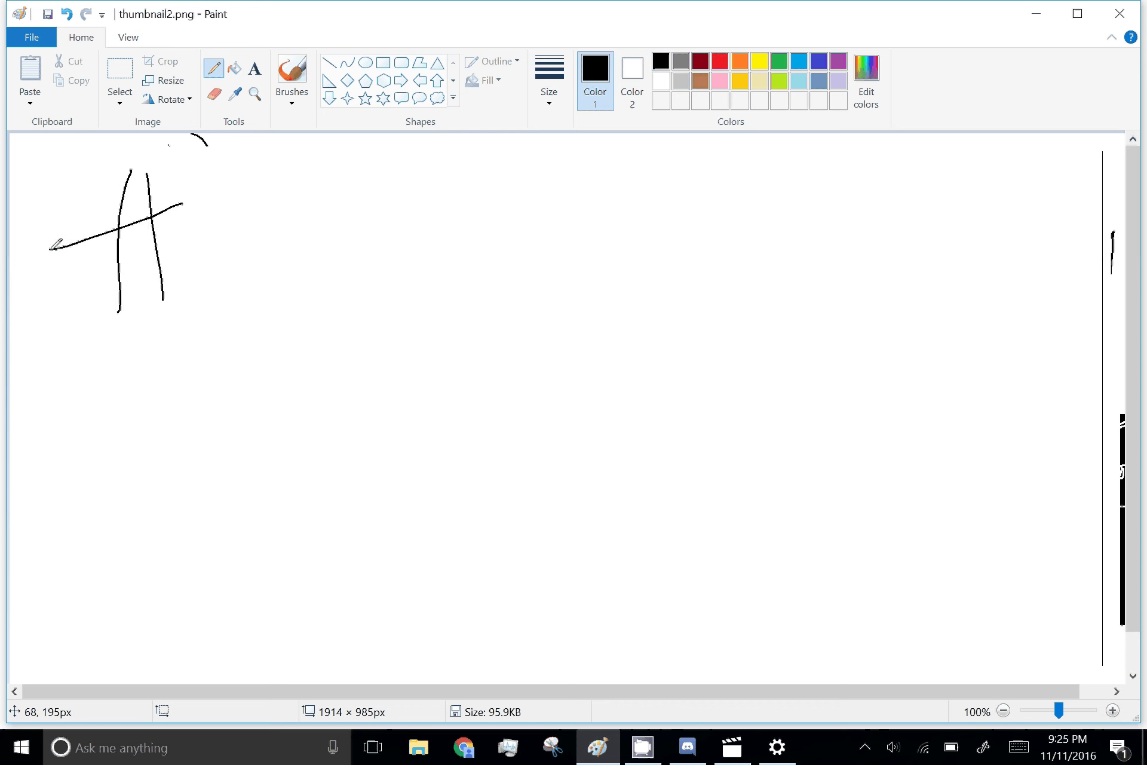
pyautogui.moveTo(185, 234); pyautogui.dragTo(79, 275)
pyautogui.moveTo(277, 174); pyautogui.dragTo(263, 285)
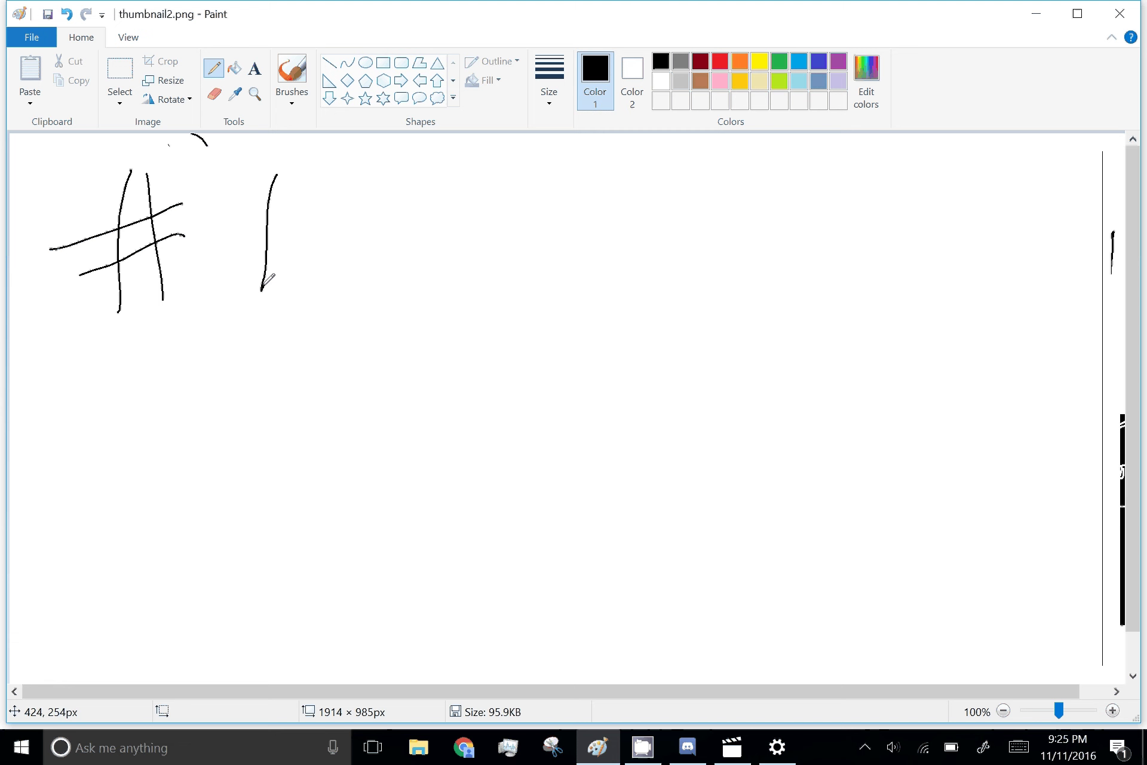
pyautogui.moveTo(371, 276)
pyautogui.mouseDown()
pyautogui.moveTo(437, 273)
pyautogui.moveTo(471, 255)
pyautogui.mouseUp()
pyautogui.moveTo(496, 168)
pyautogui.mouseDown()
pyautogui.moveTo(490, 193)
pyautogui.moveTo(509, 242)
pyautogui.mouseUp()
pyautogui.moveTo(525, 237); pyautogui.dragTo(542, 262)
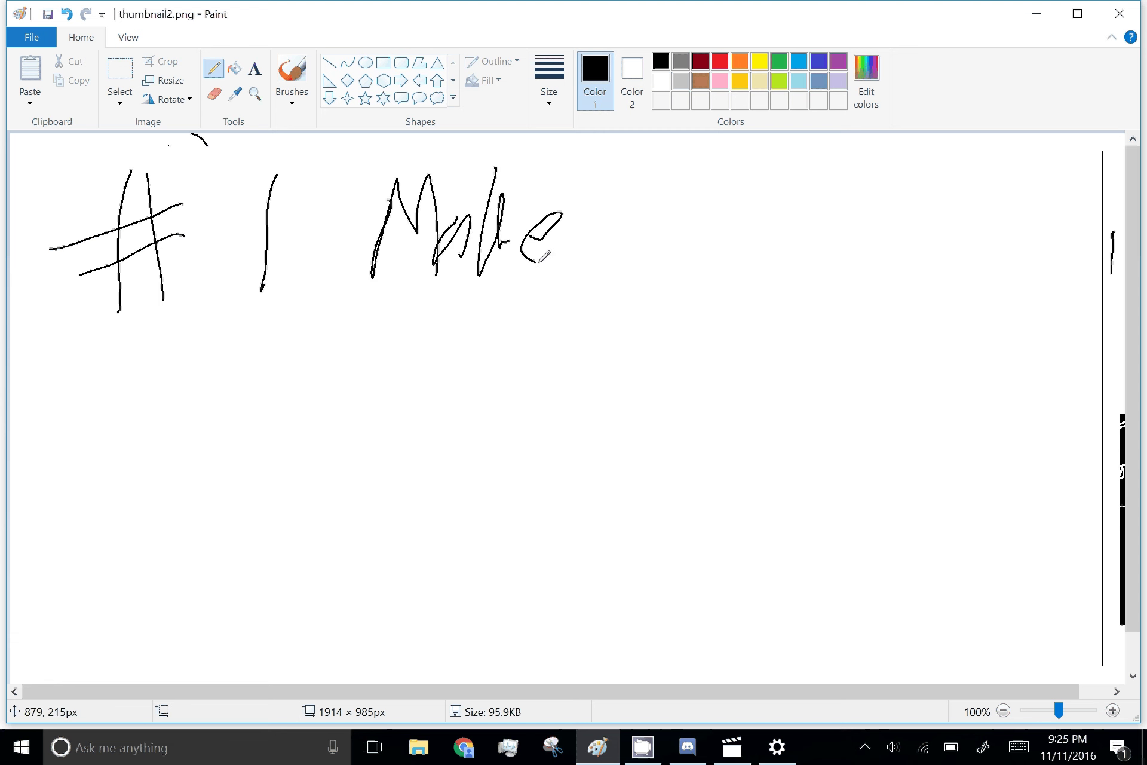
# Continue the heading with 'a money house' and exclamation marks.
pyautogui.moveTo(618, 264)
pyautogui.mouseDown()
pyautogui.moveTo(672, 260)
pyautogui.moveTo(804, 212)
pyautogui.moveTo(865, 250)
pyautogui.mouseUp()
pyautogui.moveTo(865, 192)
pyautogui.mouseDown()
pyautogui.moveTo(898, 246)
pyautogui.moveTo(880, 335)
pyautogui.mouseUp()
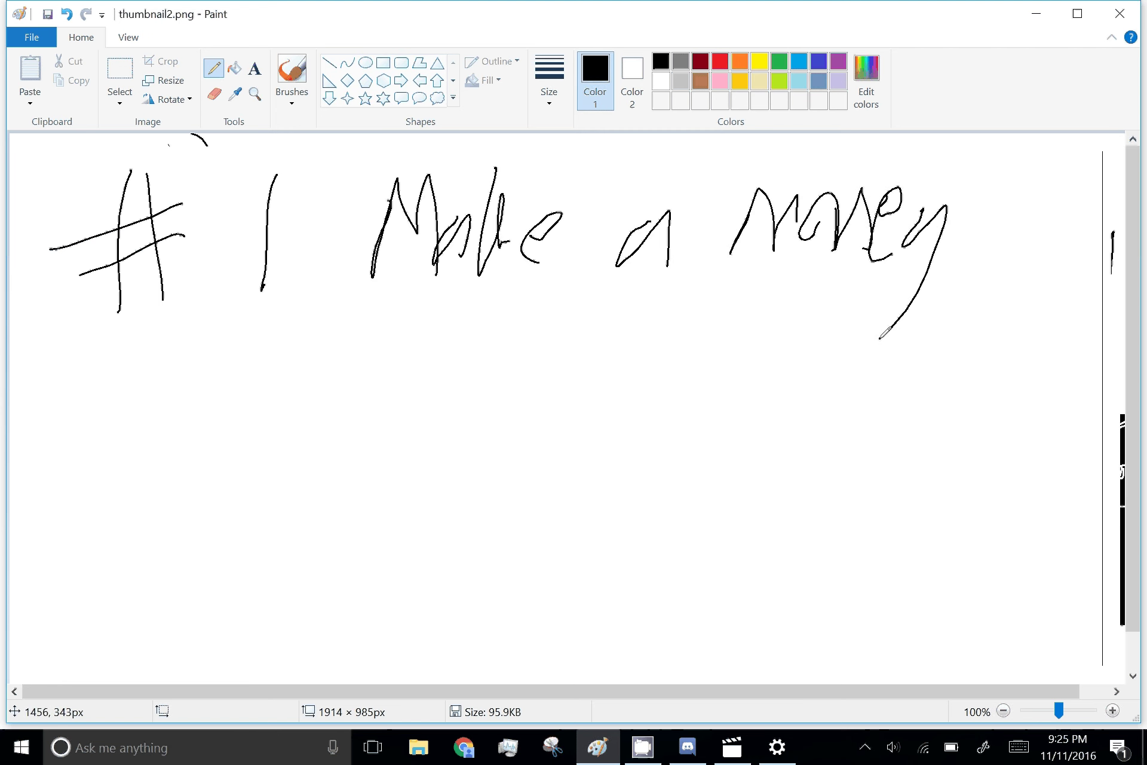
pyautogui.moveTo(985, 175)
pyautogui.mouseDown()
pyautogui.moveTo(1031, 269)
pyautogui.moveTo(1088, 211)
pyautogui.mouseUp()
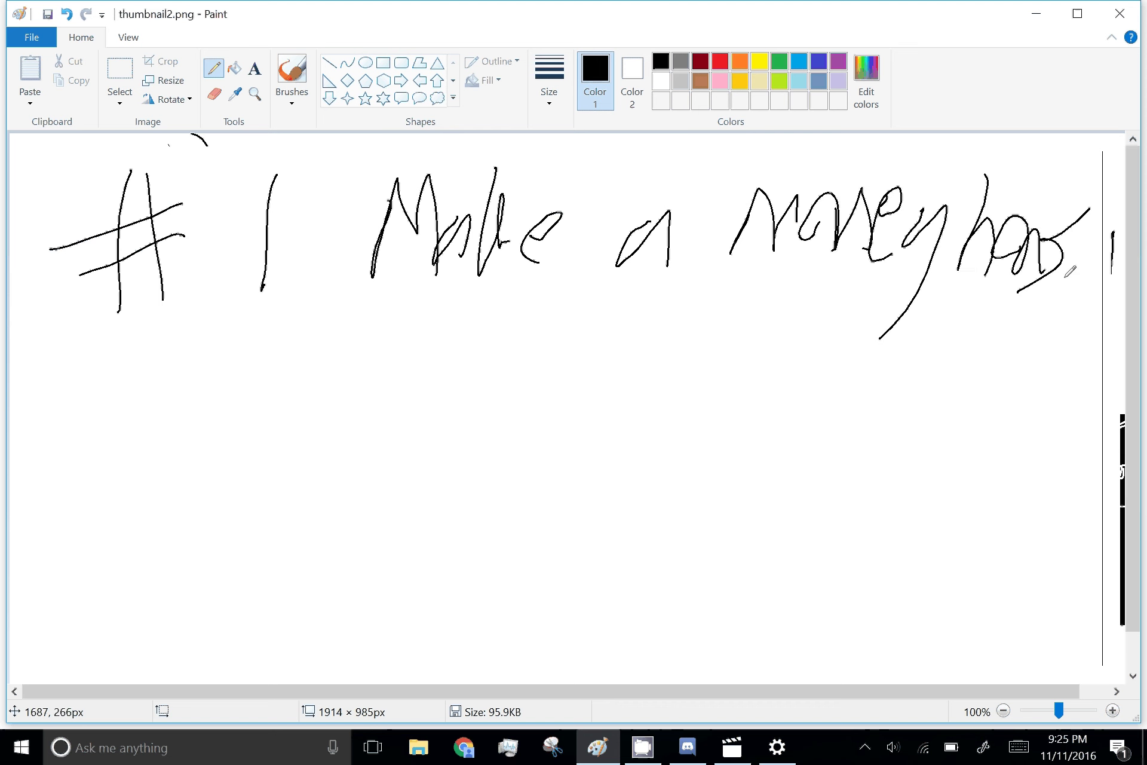
pyautogui.moveTo(1022, 287)
pyautogui.mouseDown()
pyautogui.moveTo(1082, 298)
pyautogui.moveTo(1016, 369)
pyautogui.mouseUp()
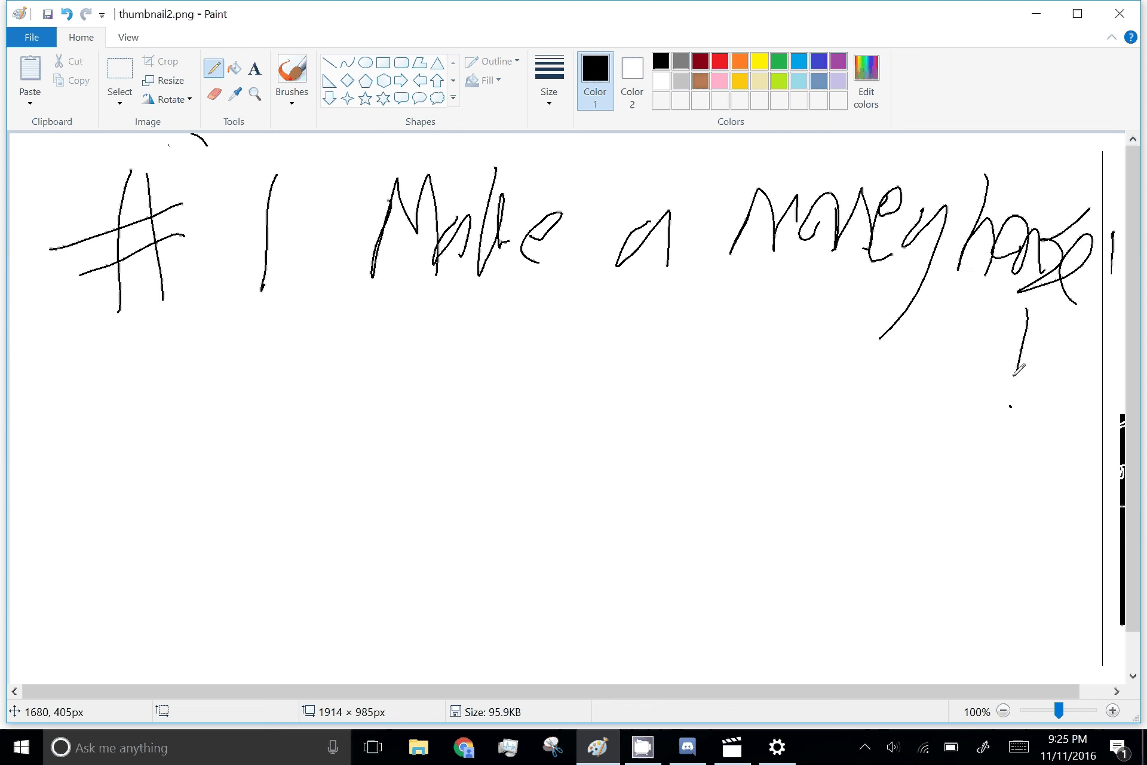
pyautogui.moveTo(1027, 311)
pyautogui.mouseDown()
pyautogui.moveTo(1044, 342)
pyautogui.moveTo(1073, 354)
pyautogui.moveTo(1061, 405)
pyautogui.mouseUp()
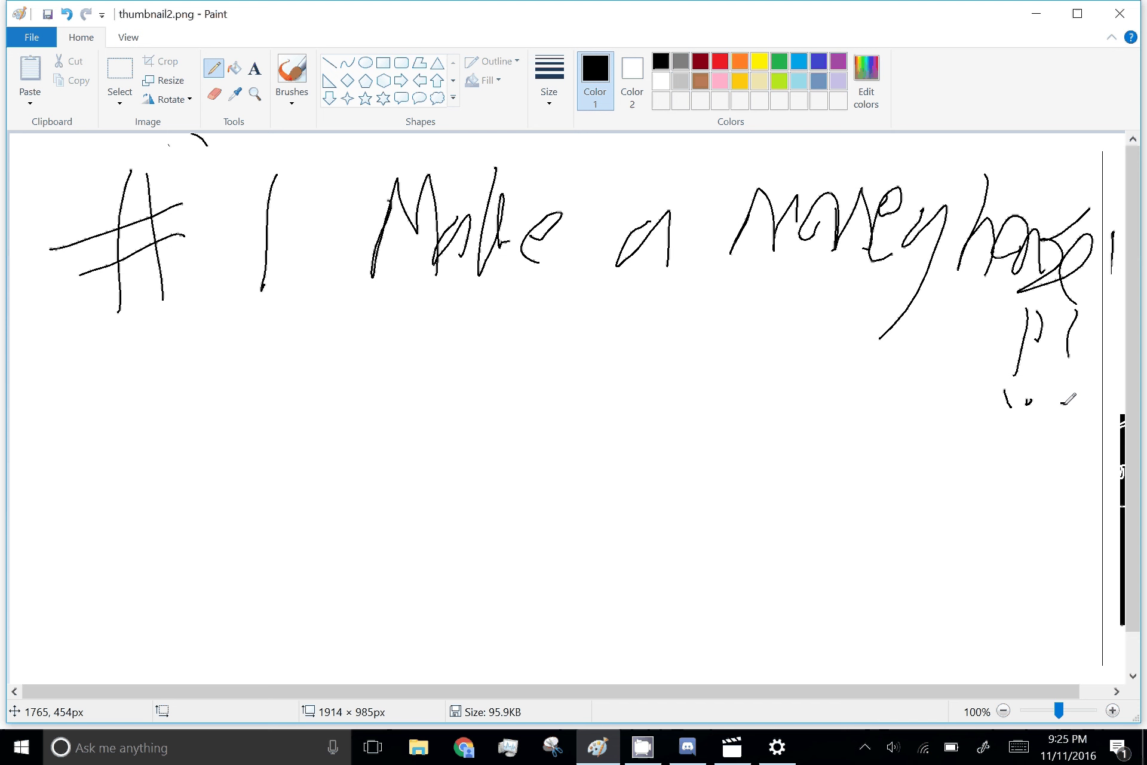
pyautogui.click(632, 81)
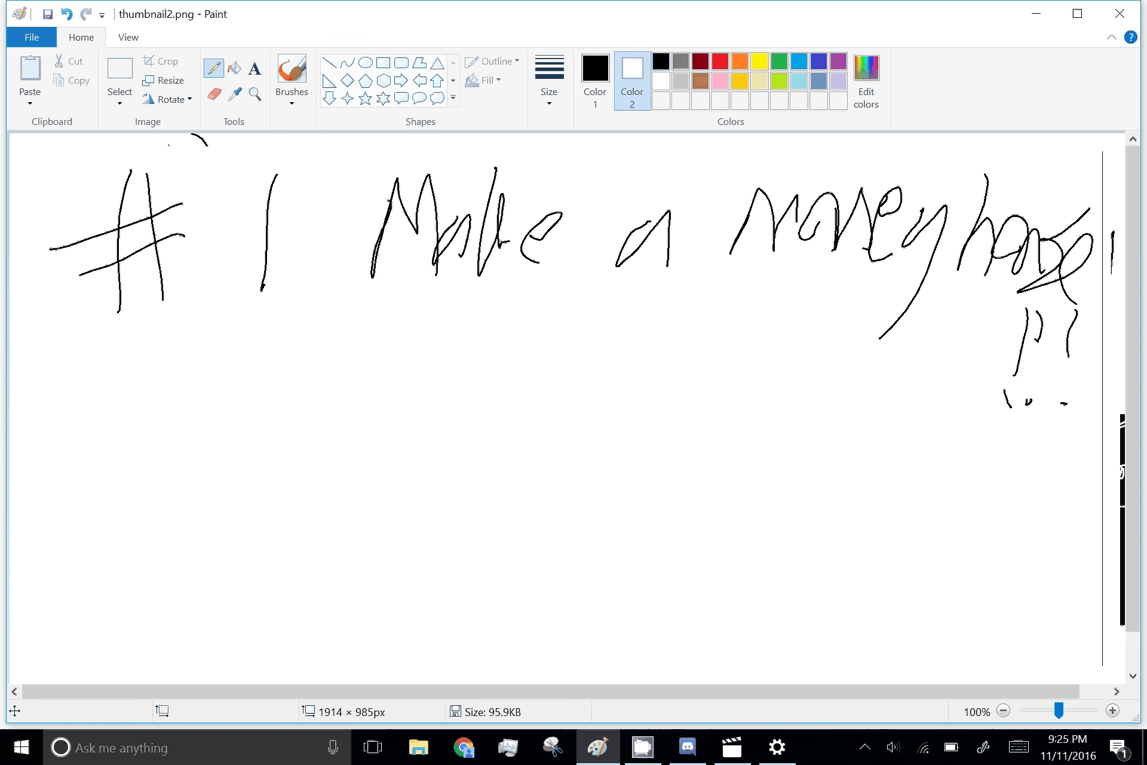
# In black, pencil the house: lower walls, sides, centre line, diamond upper section and peak.
pyautogui.click(595, 81)
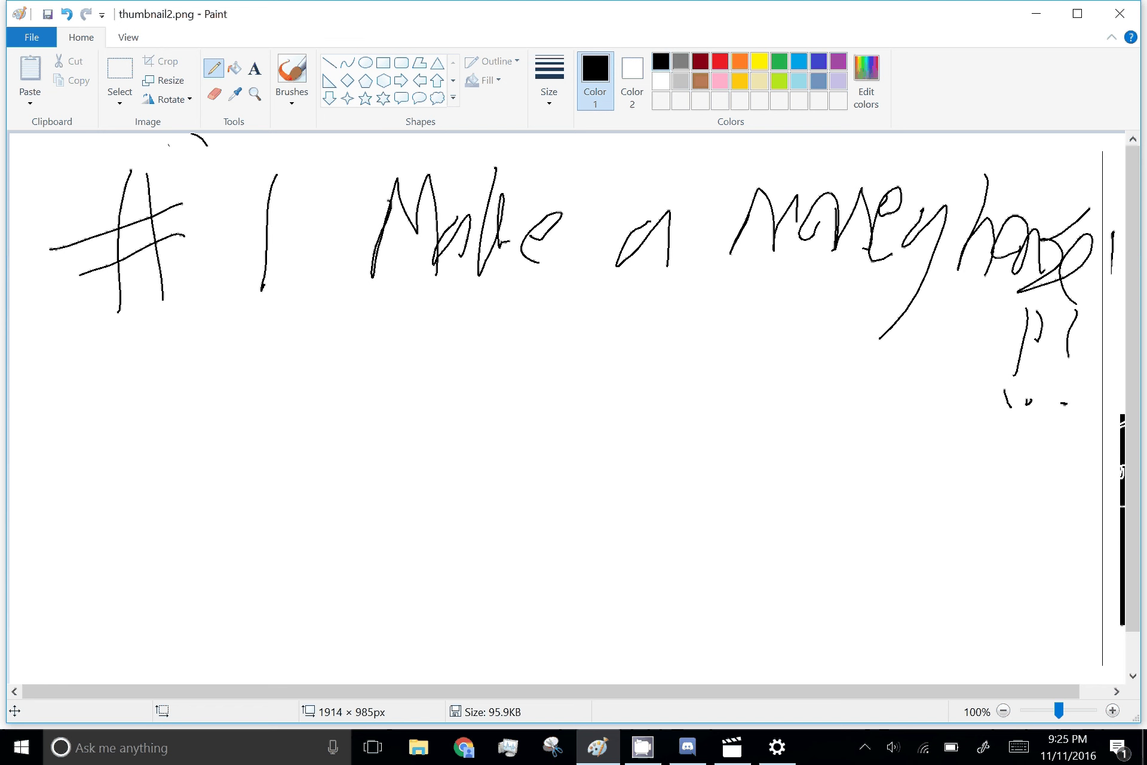
pyautogui.moveTo(371, 496); pyautogui.dragTo(474, 621)
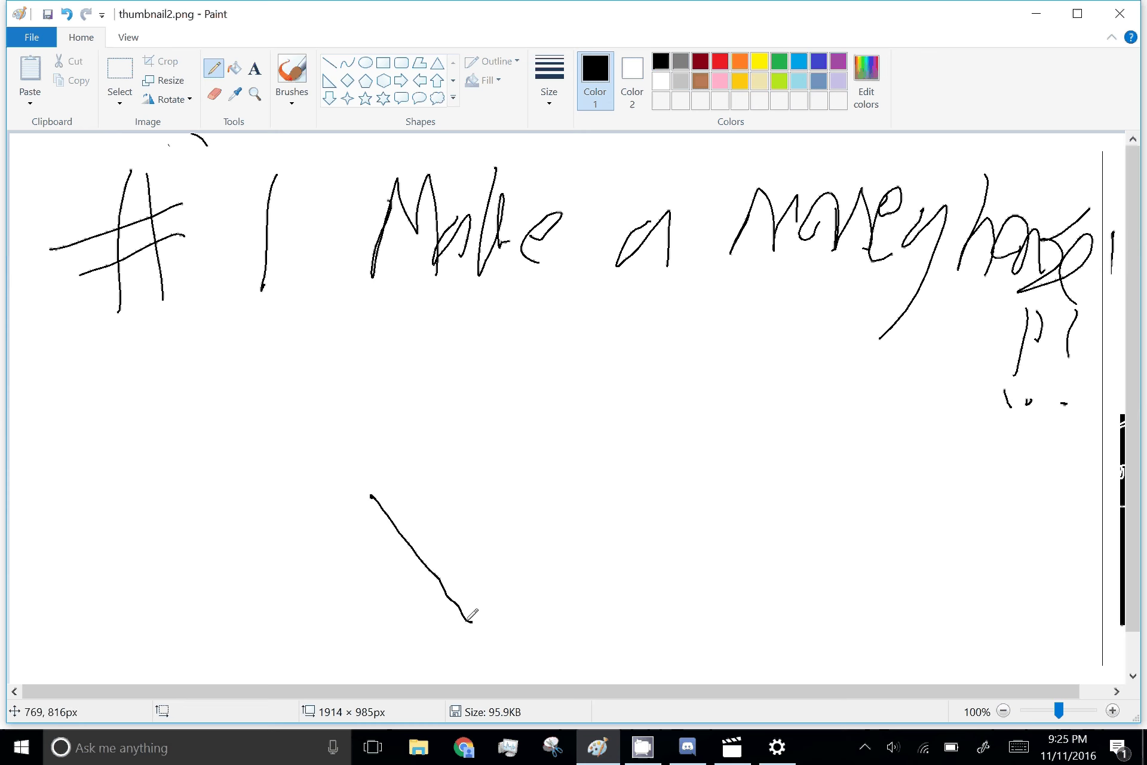
pyautogui.moveTo(543, 497); pyautogui.dragTo(429, 647)
pyautogui.moveTo(543, 498)
pyautogui.mouseDown()
pyautogui.moveTo(544, 666)
pyautogui.moveTo(348, 542)
pyautogui.moveTo(372, 495)
pyautogui.mouseUp()
pyautogui.moveTo(464, 611); pyautogui.dragTo(460, 680)
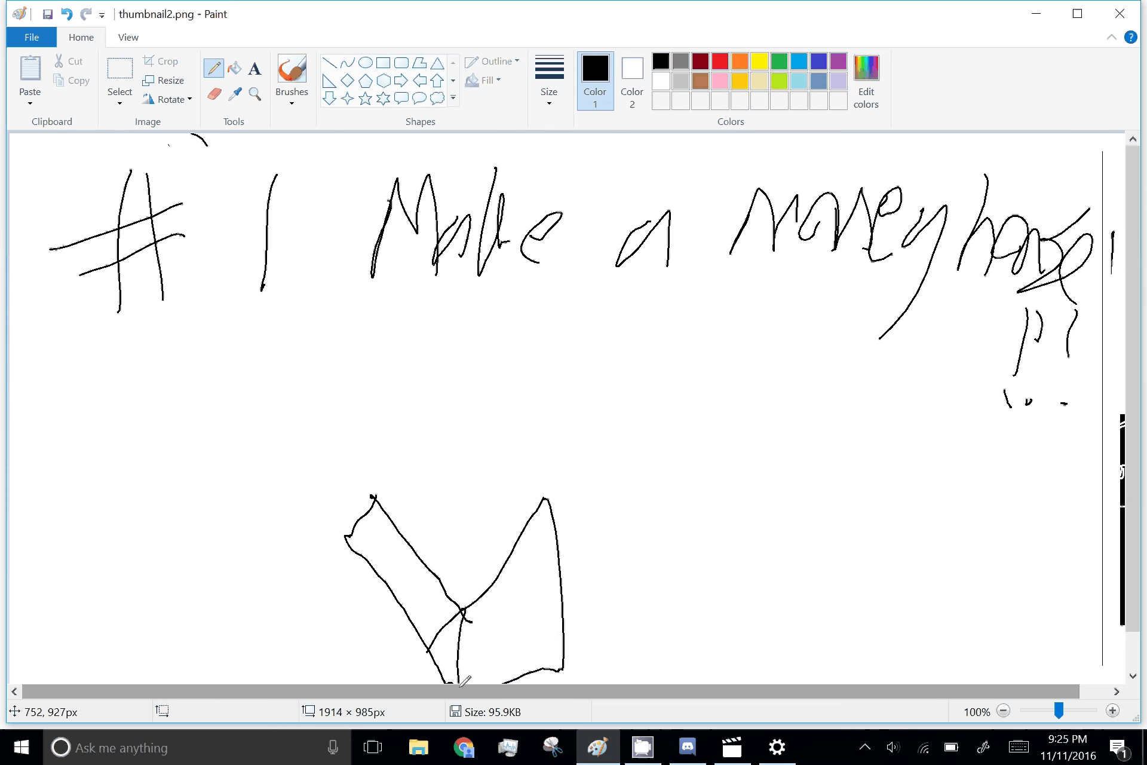
pyautogui.moveTo(394, 542); pyautogui.dragTo(448, 422)
pyautogui.moveTo(448, 422)
pyautogui.mouseDown()
pyautogui.moveTo(549, 573)
pyautogui.moveTo(562, 411)
pyautogui.moveTo(481, 314)
pyautogui.moveTo(385, 535)
pyautogui.mouseUp()
pyautogui.moveTo(475, 330); pyautogui.dragTo(460, 426)
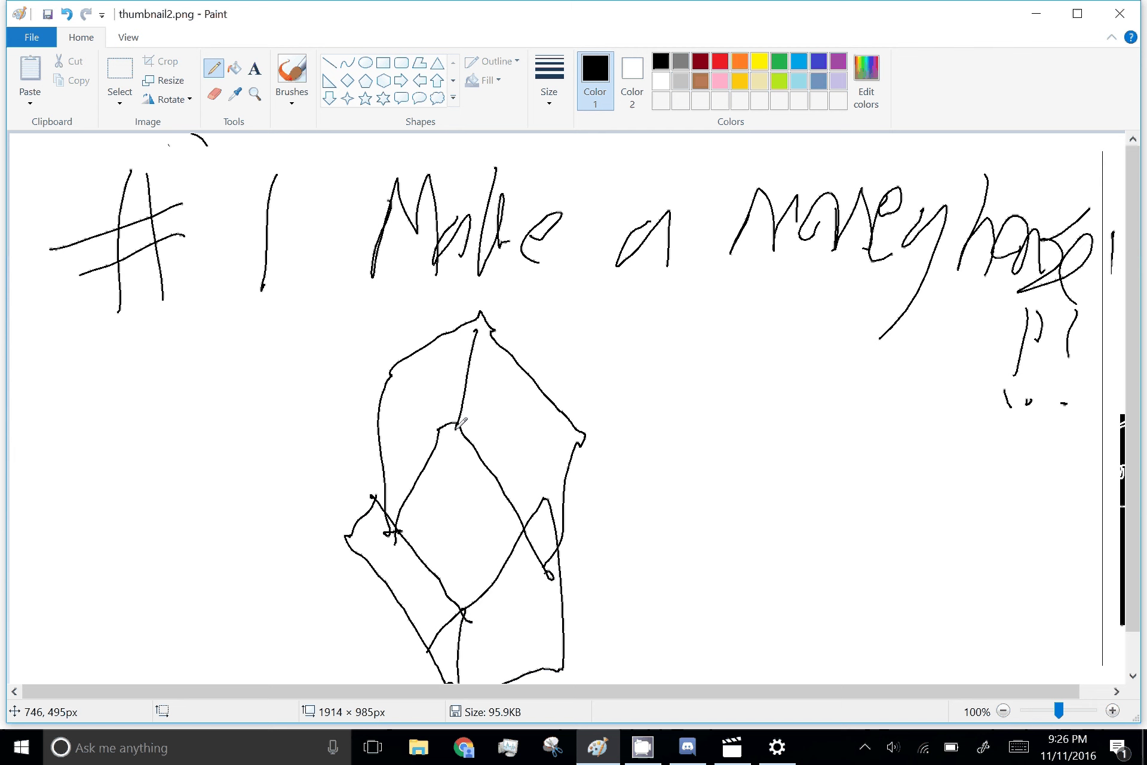
# In turquoise, write 'Water' right of the house and draw a box around it.
pyautogui.click(779, 61)
pyautogui.click(798, 61)
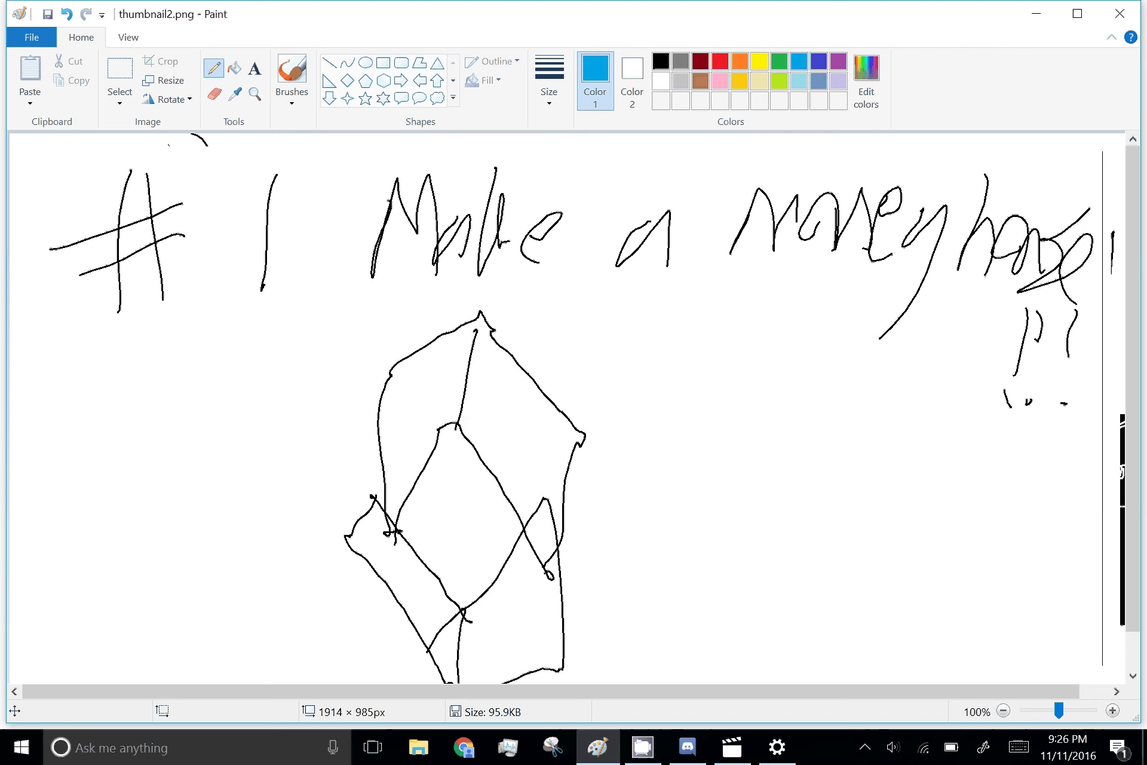
pyautogui.moveTo(668, 412); pyautogui.dragTo(803, 484)
pyautogui.moveTo(776, 383); pyautogui.dragTo(807, 488)
pyautogui.moveTo(835, 359); pyautogui.dragTo(833, 504)
pyautogui.moveTo(818, 426)
pyautogui.mouseDown()
pyautogui.moveTo(846, 419)
pyautogui.moveTo(905, 508)
pyautogui.mouseUp()
pyautogui.moveTo(937, 318)
pyautogui.mouseDown()
pyautogui.moveTo(972, 564)
pyautogui.moveTo(939, 317)
pyautogui.mouseUp()
pyautogui.moveTo(927, 465); pyautogui.dragTo(972, 413)
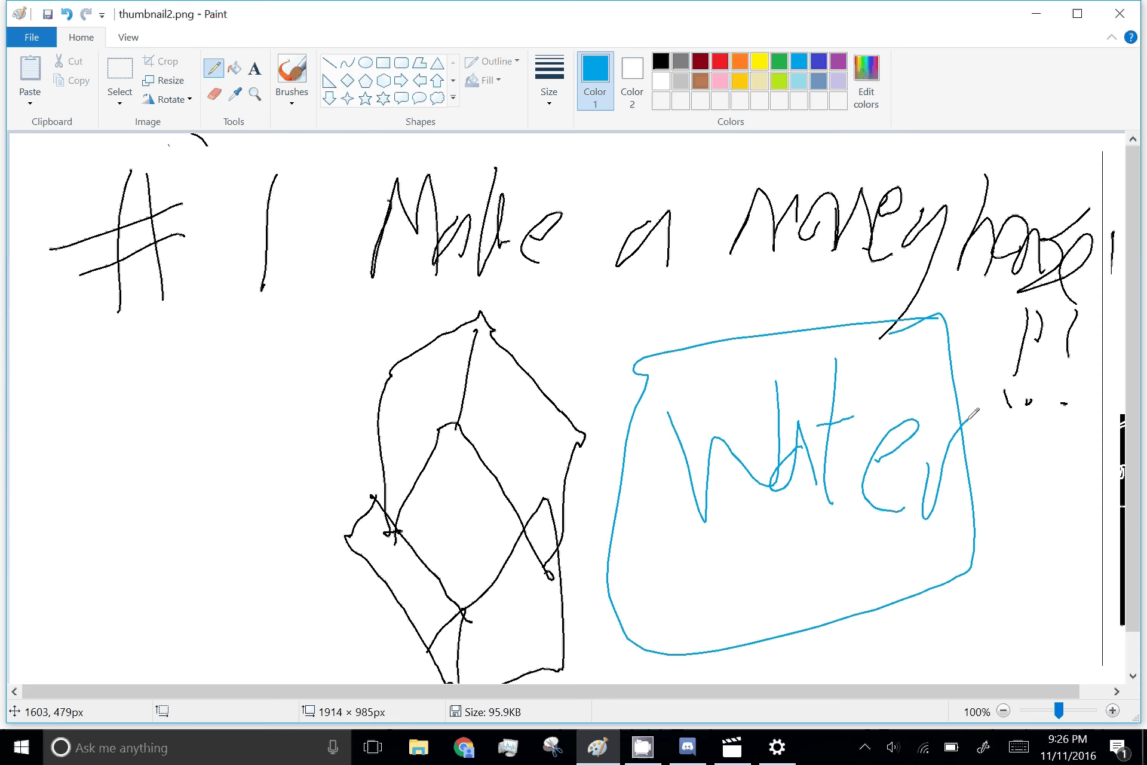
# Draw a turquoise 5 and crossed strokes at the left of the canvas.
pyautogui.moveTo(137, 385); pyautogui.dragTo(124, 537)
pyautogui.moveTo(173, 465); pyautogui.dragTo(215, 423)
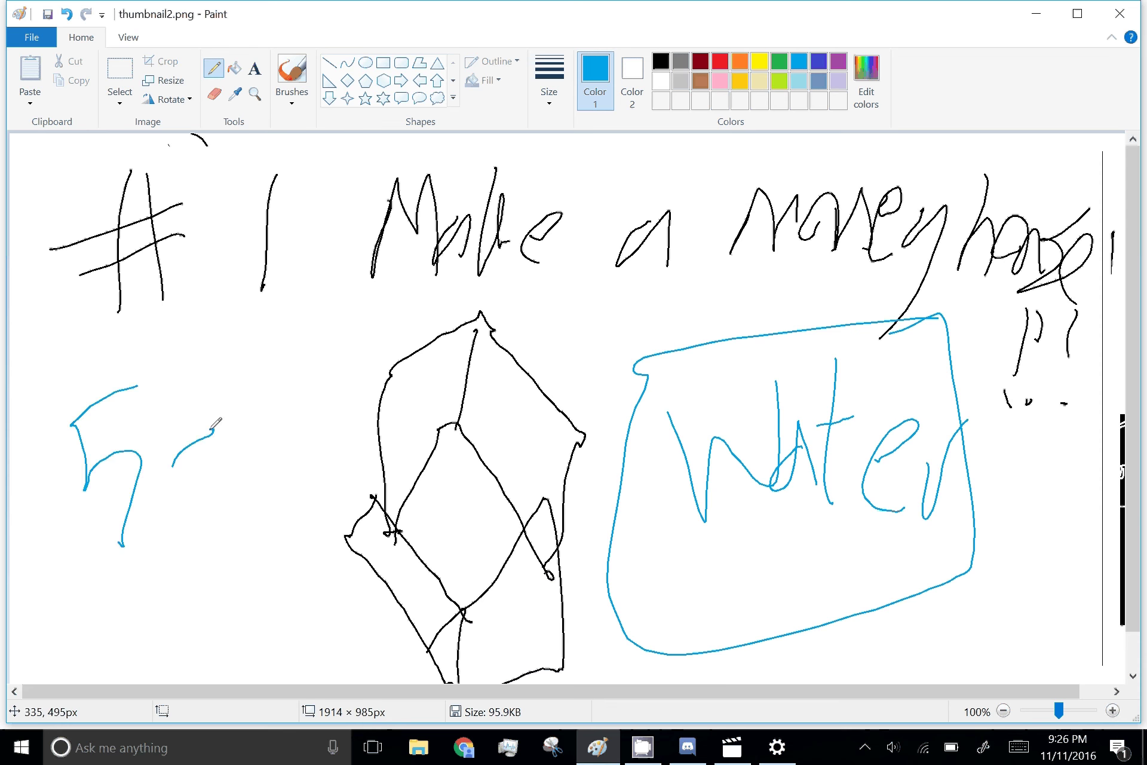
pyautogui.moveTo(233, 352)
pyautogui.mouseDown()
pyautogui.moveTo(292, 470)
pyautogui.moveTo(219, 348)
pyautogui.mouseUp()
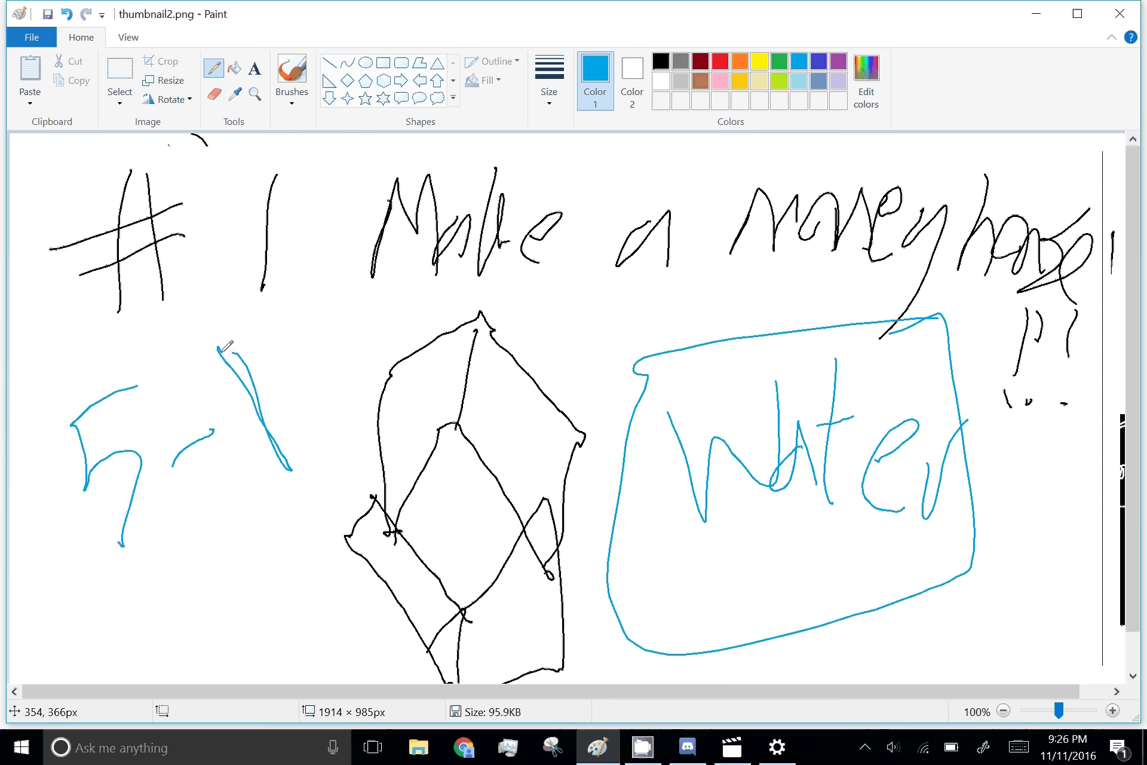